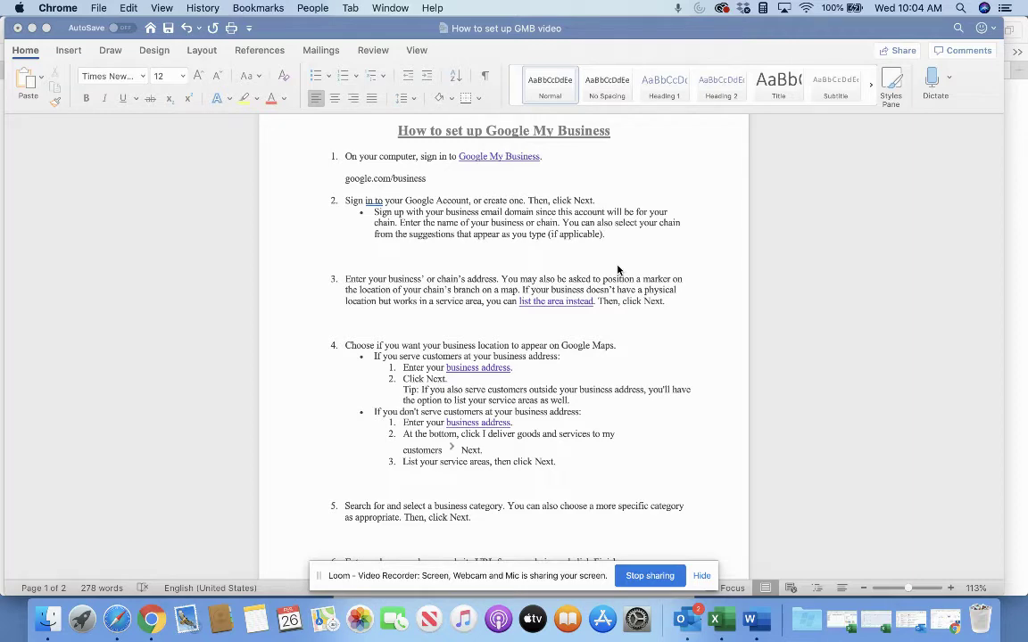
# - Read through the numbered Google My Business setup instructions in the document, from signing in to selecting a verification option
pyautogui.scroll(-2, 617, 269)
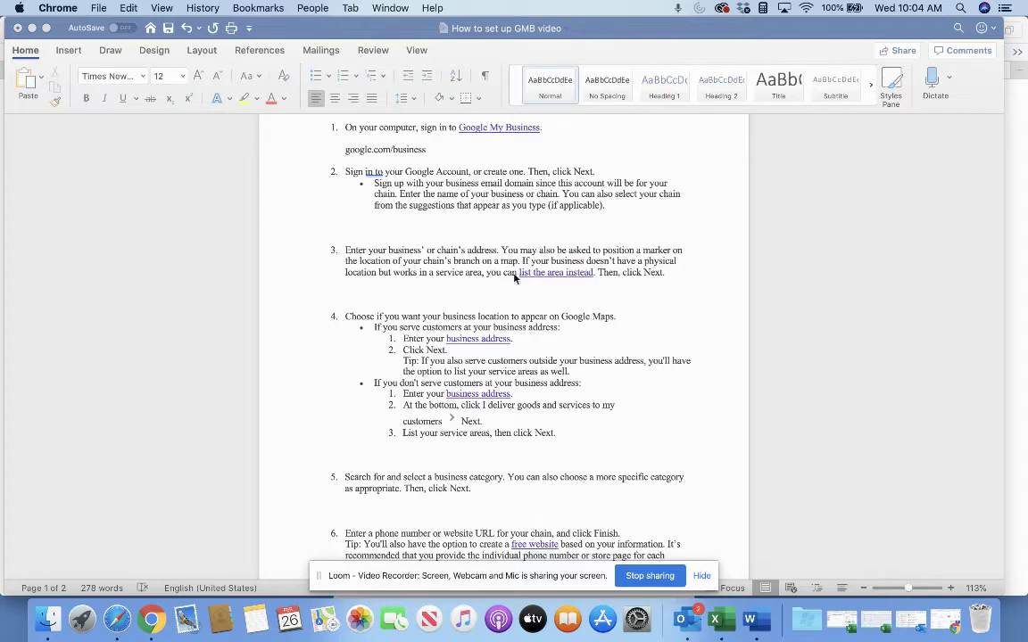
pyautogui.scroll(-1, 557, 315)
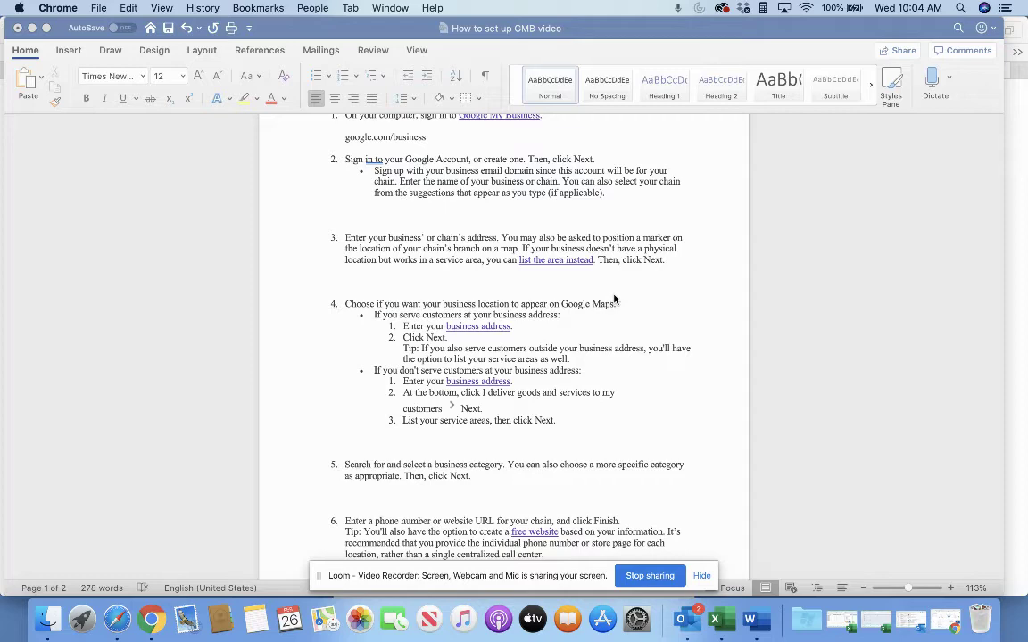
pyautogui.scroll(-5, 614, 300)
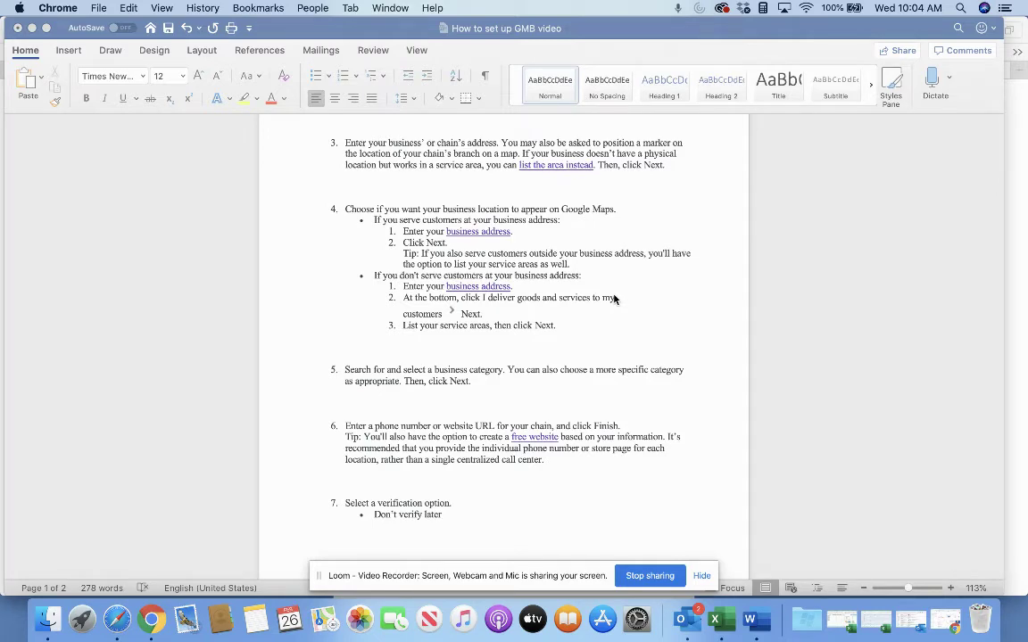
pyautogui.scroll(-3, 613, 299)
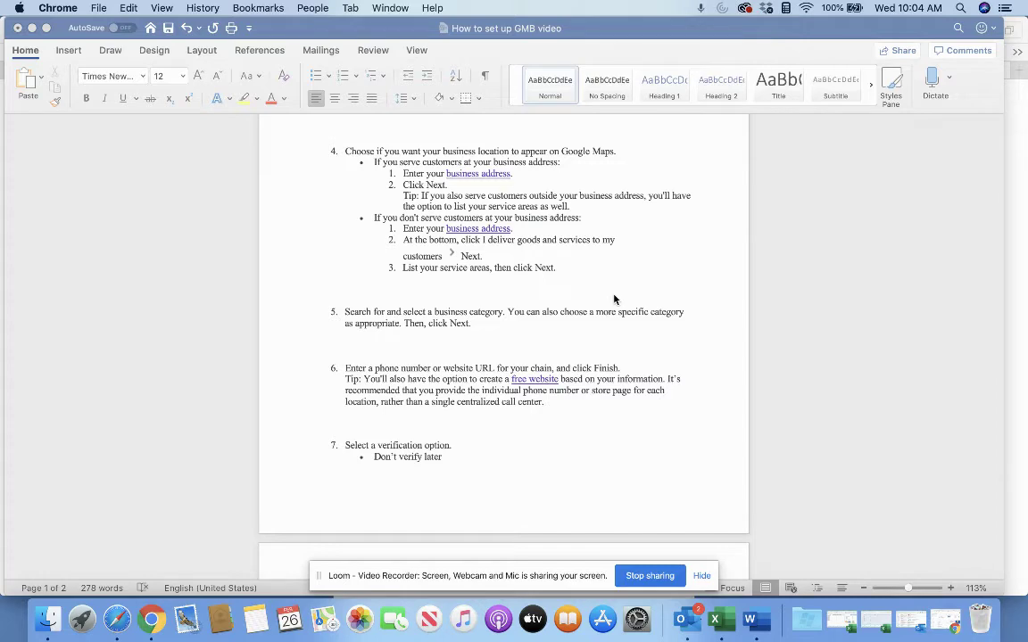
pyautogui.scroll(-3, 614, 300)
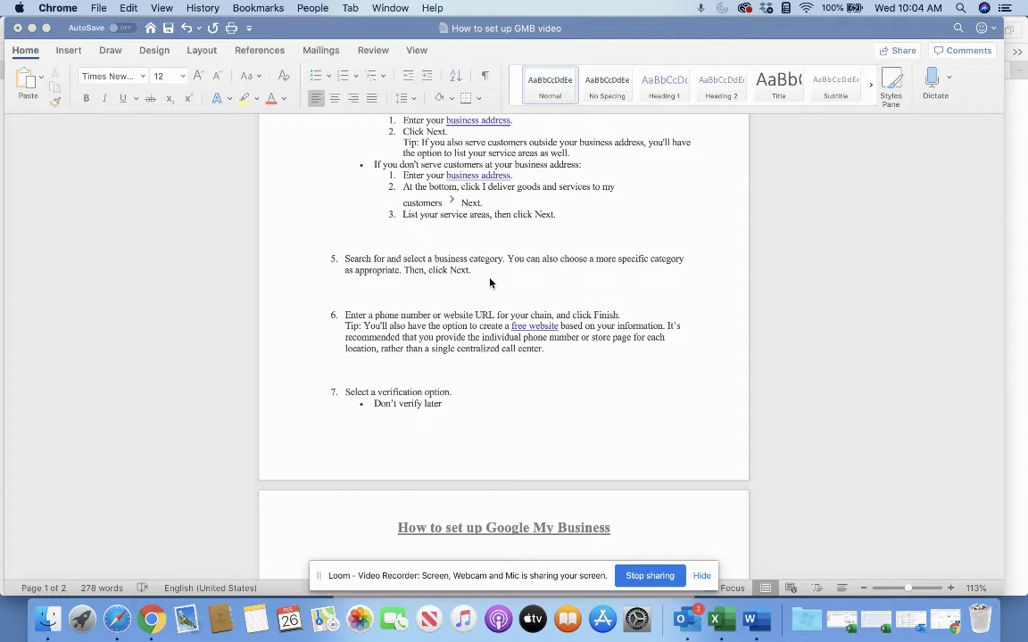
pyautogui.scroll(-3, 489, 282)
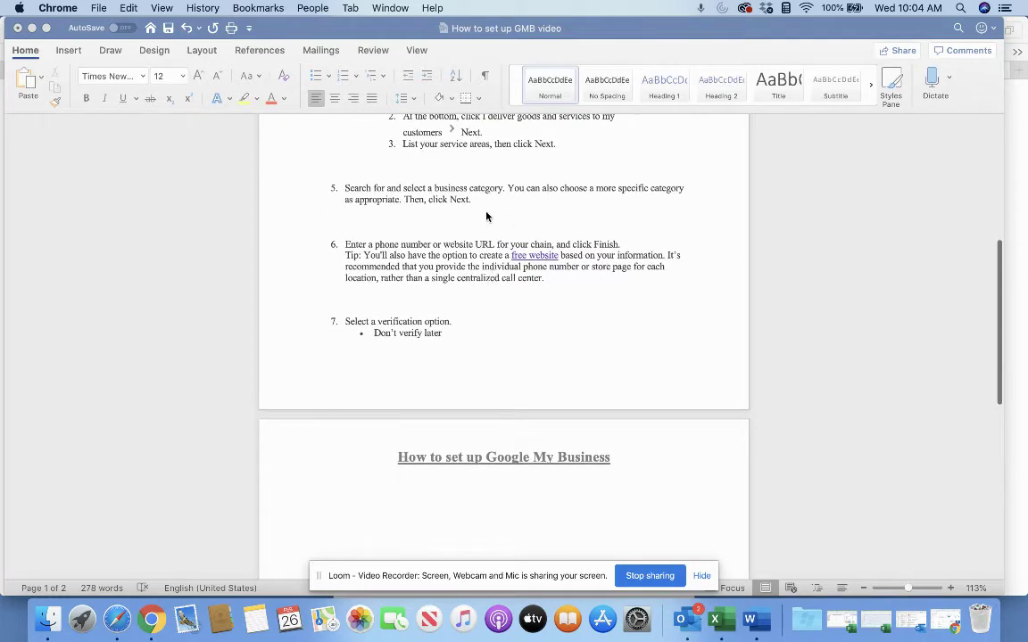
pyautogui.scroll(-2, 510, 277)
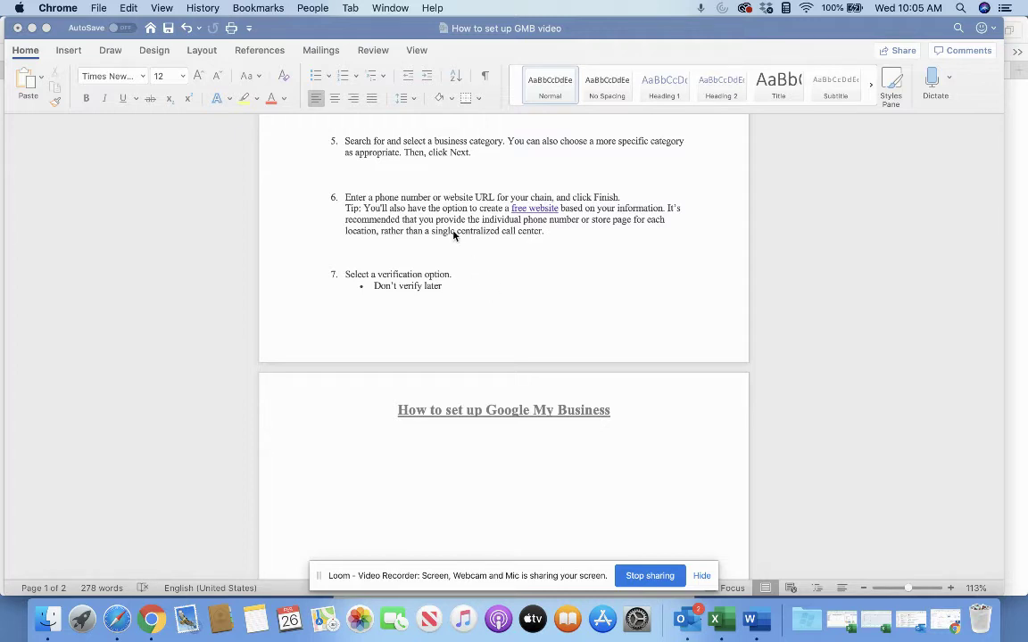
# - Minimize the instructions document and go back in Safari from account creation to the Google My Business landing page
pyautogui.click(33, 29)
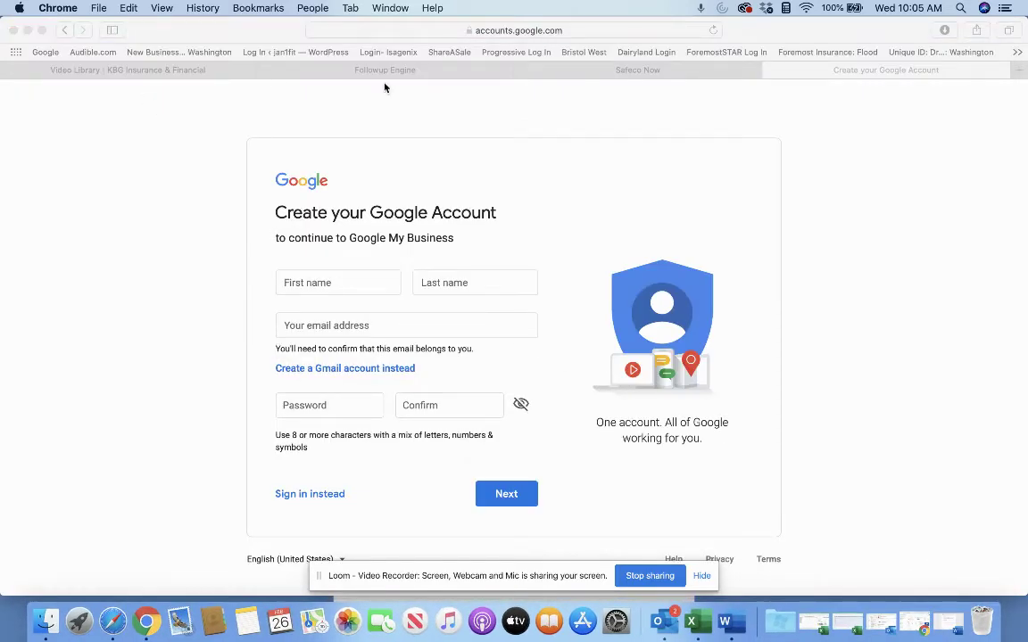
pyautogui.click(65, 32)
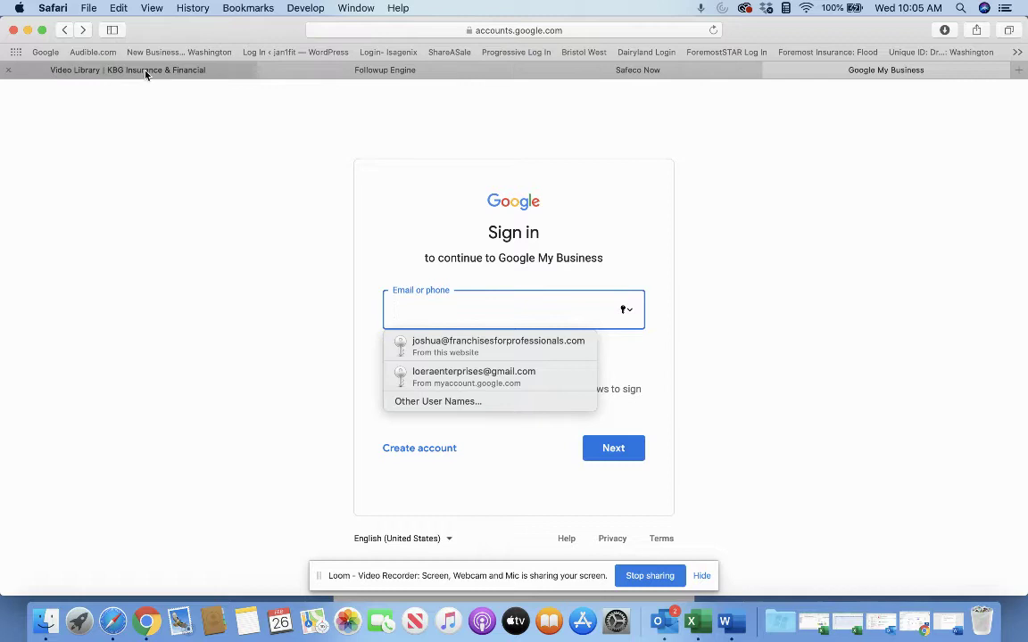
pyautogui.click(64, 29)
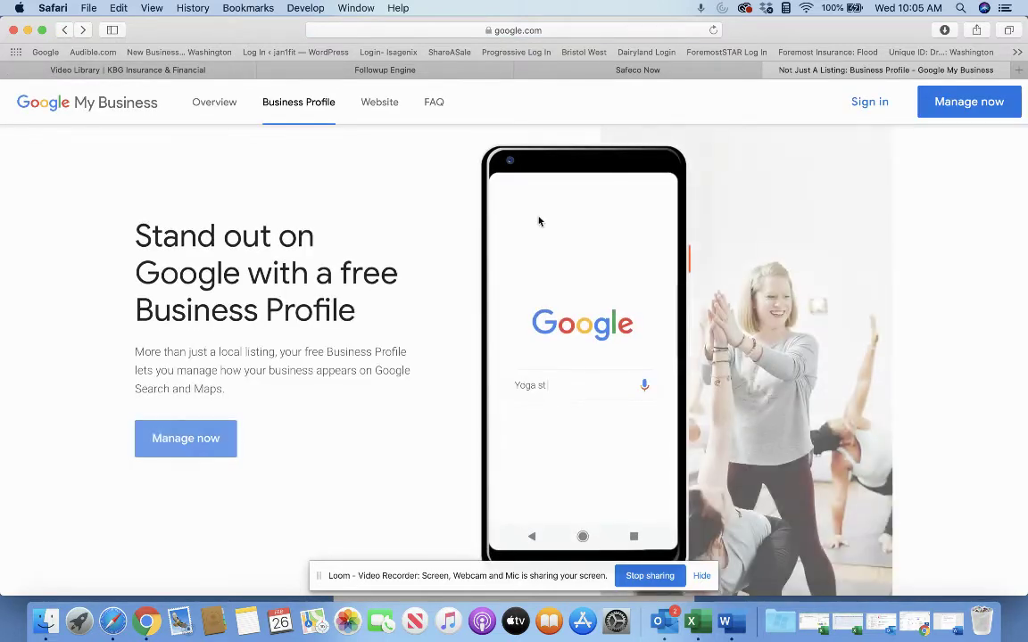
# - Open the Google My Business sign-in page and start creating an account with the option to manage my business
pyautogui.click(868, 100)
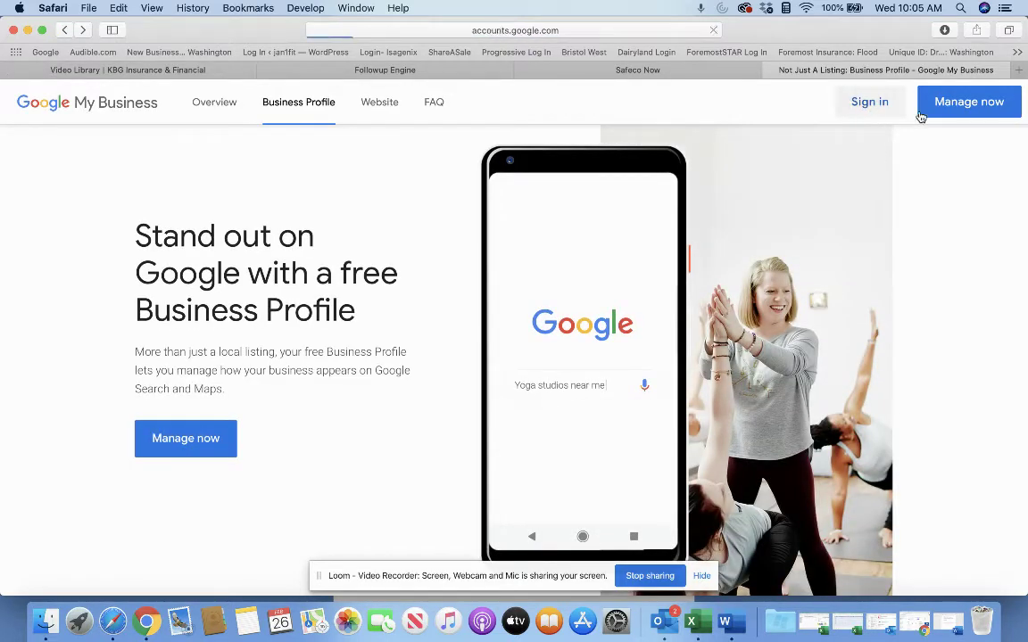
pyautogui.click(489, 317)
pyautogui.click(718, 311)
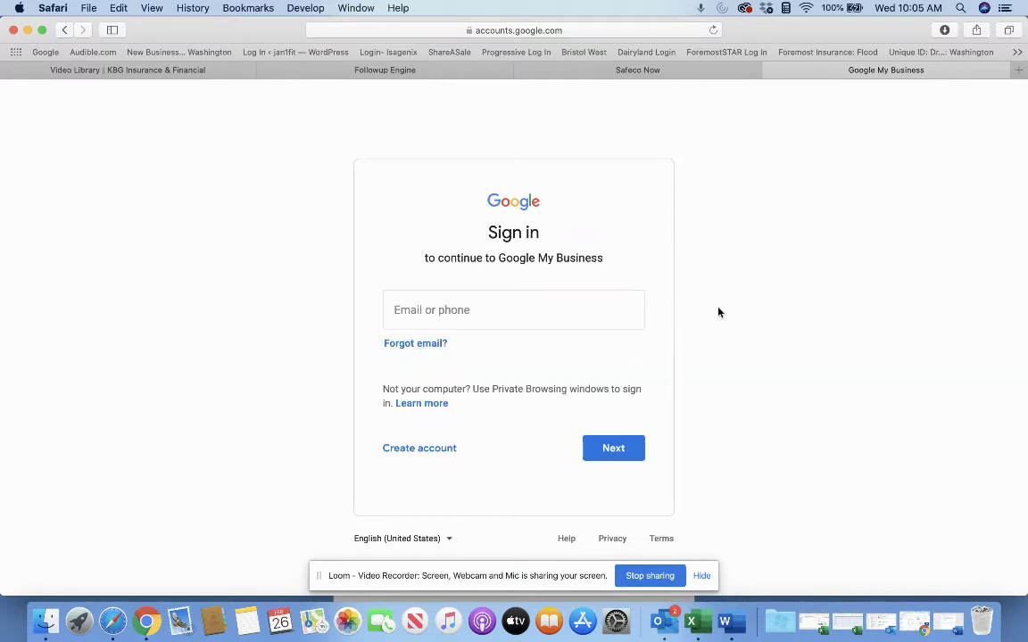
pyautogui.click(412, 450)
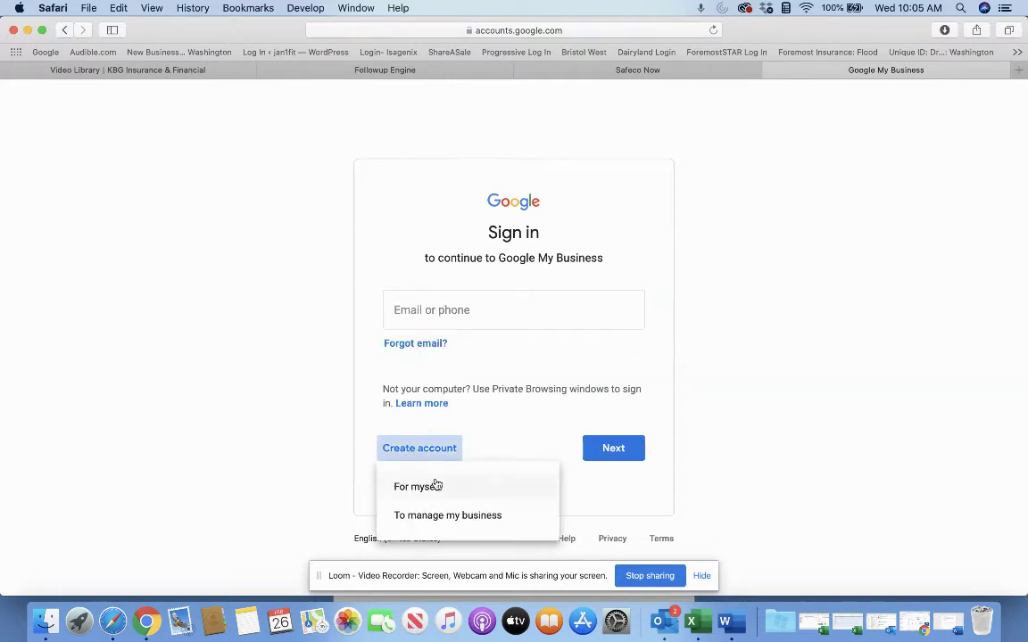
pyautogui.click(431, 516)
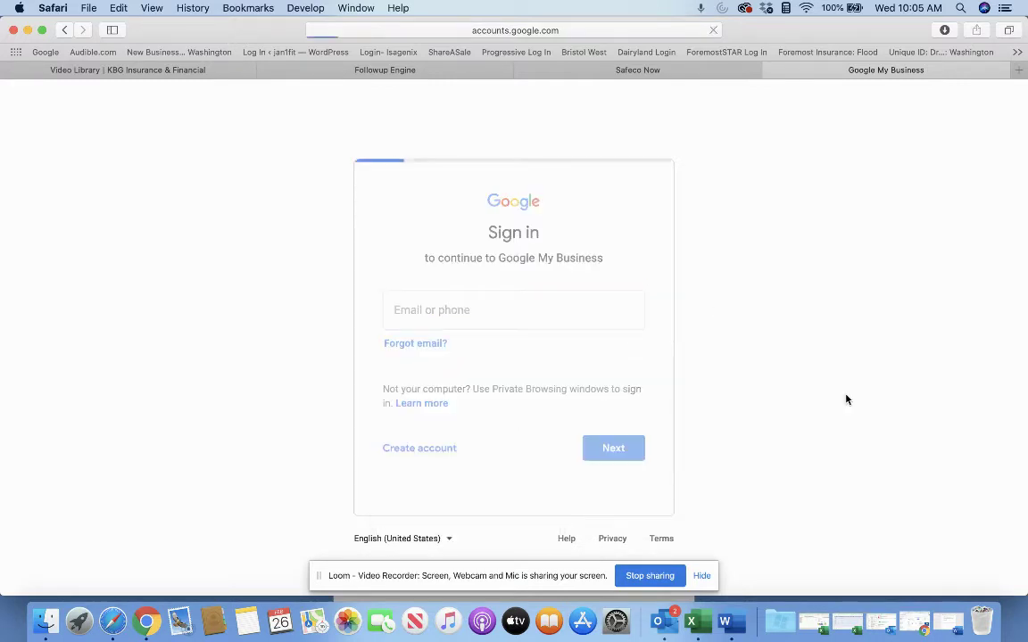
# - Switch to the KBG Insurance & Financial dashboard in Chrome, make it full screen, and review the Home page's cards down to the footer
pyautogui.click(914, 622)
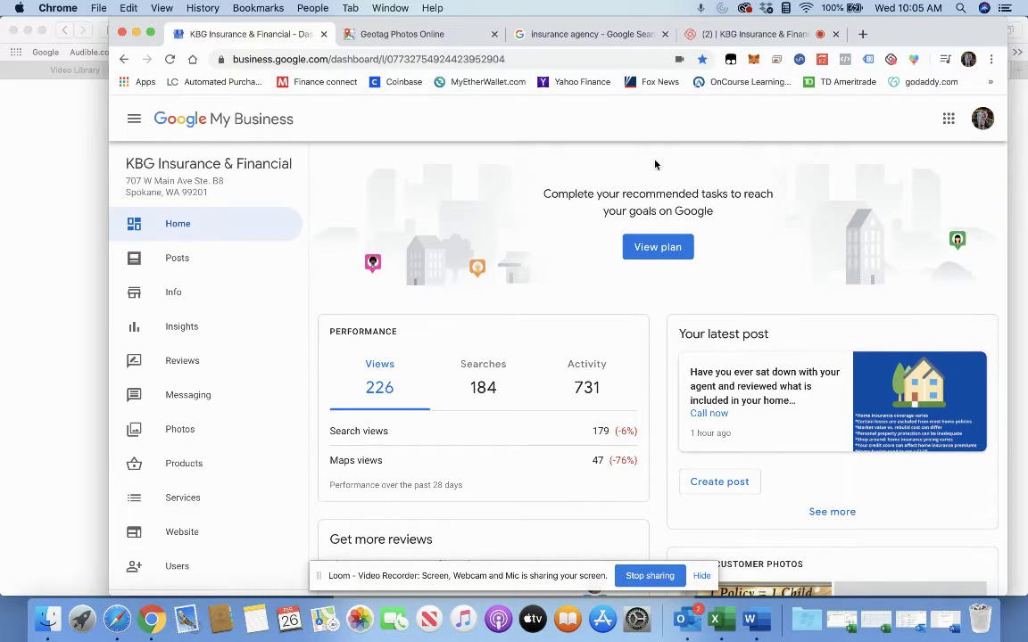
pyautogui.scroll(-1, 654, 160)
pyautogui.click(152, 34)
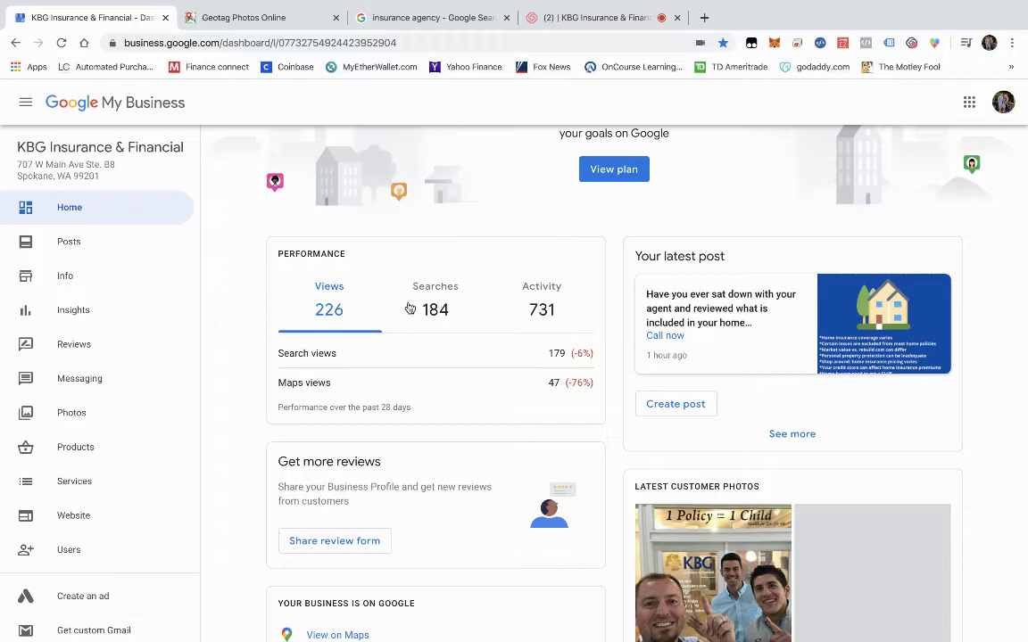
pyautogui.scroll(-3, 409, 308)
pyautogui.scroll(-5, 409, 305)
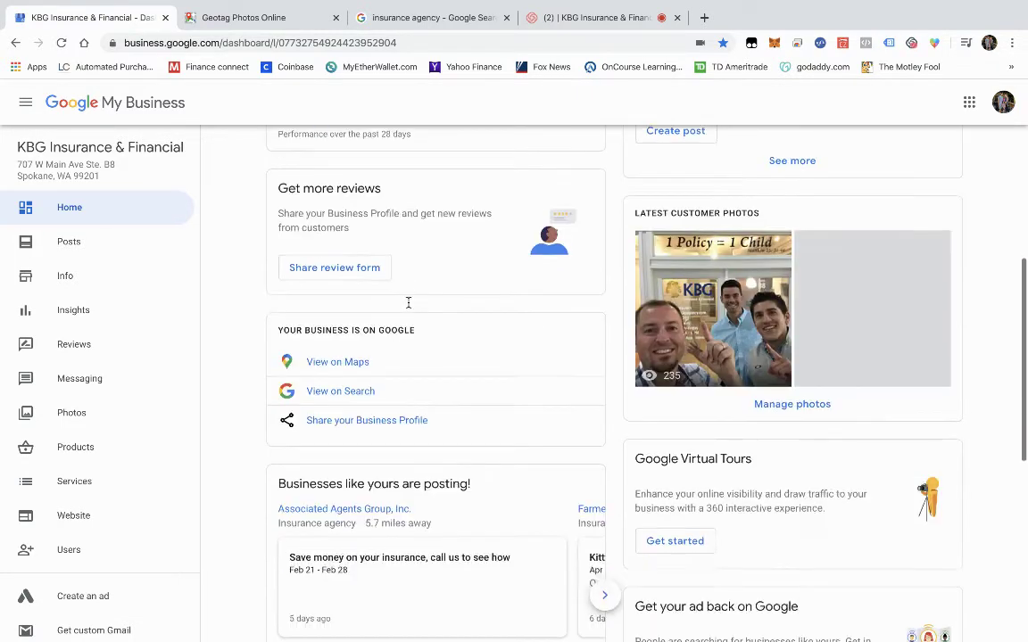
pyautogui.scroll(-2, 543, 425)
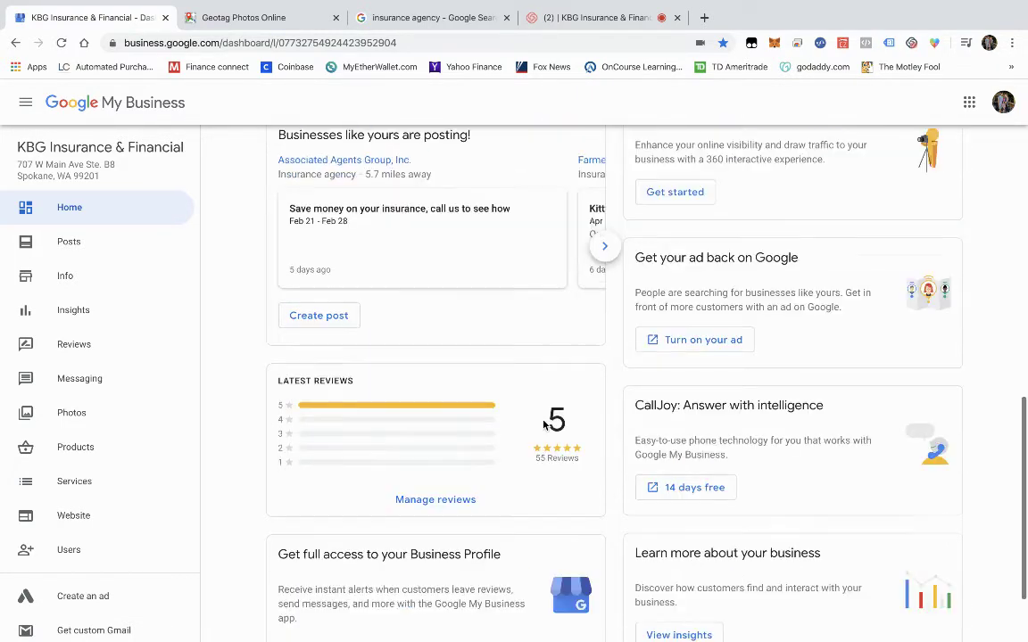
pyautogui.scroll(-2, 544, 424)
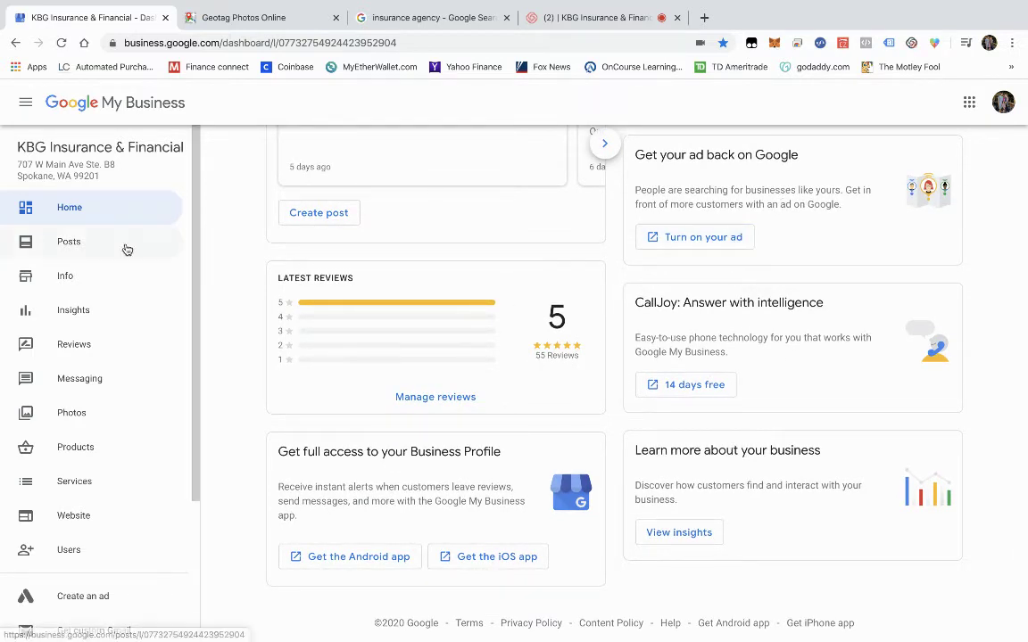
# - Open the business's Posts page and review the recent posts on home insurance, car insurance rates and branding
pyautogui.click(96, 246)
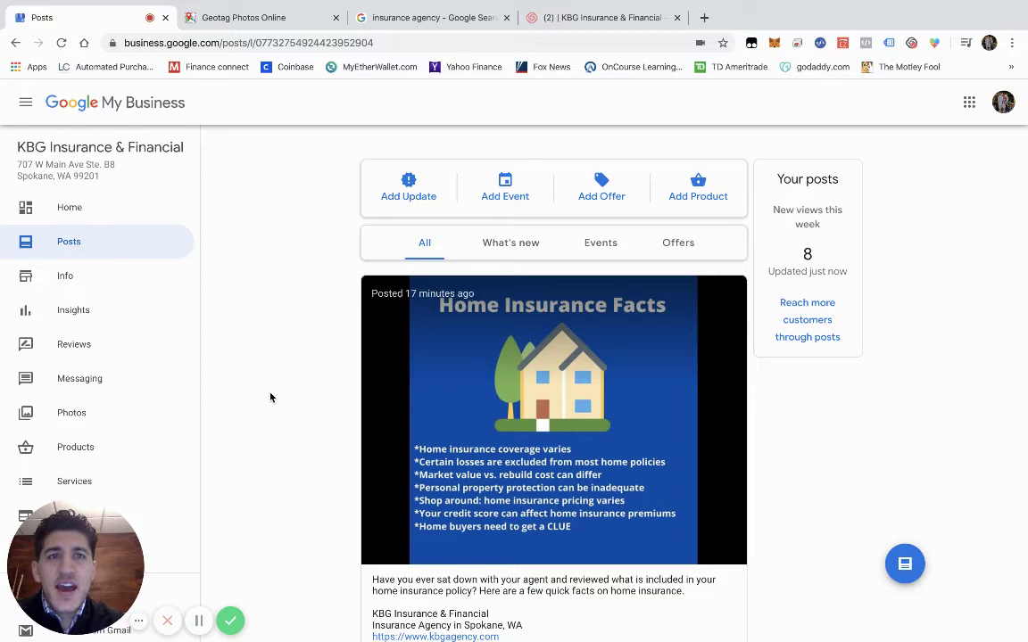
pyautogui.scroll(-1, 271, 397)
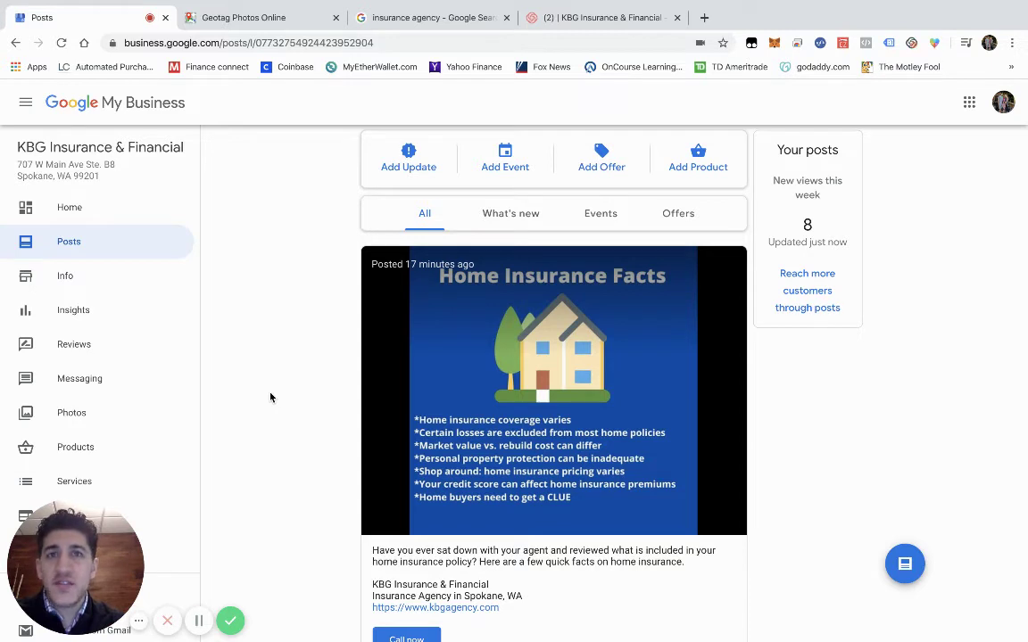
pyautogui.scroll(-1, 501, 305)
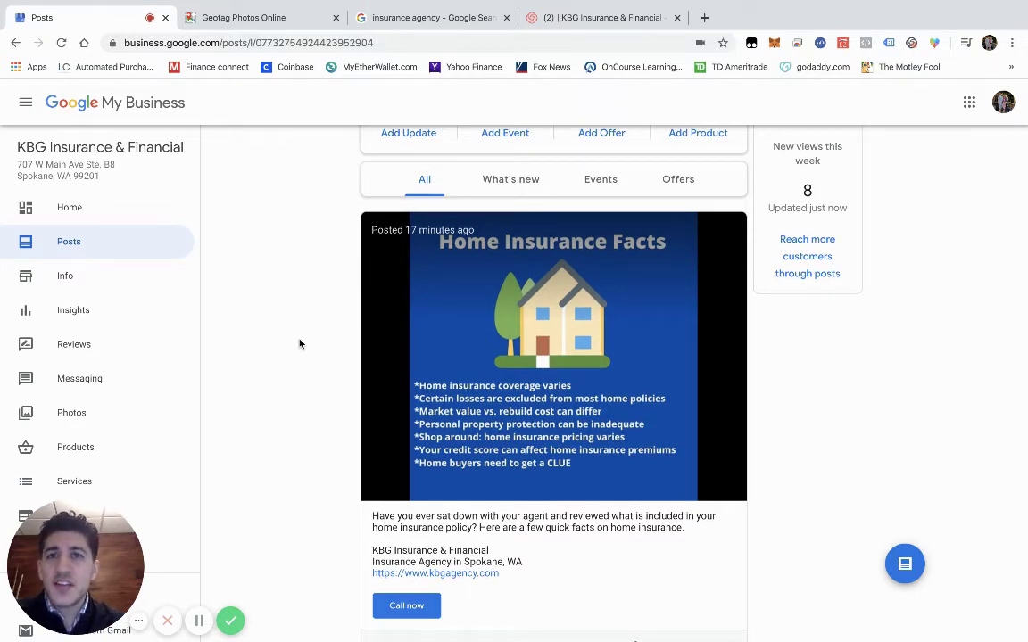
pyautogui.scroll(-2, 372, 390)
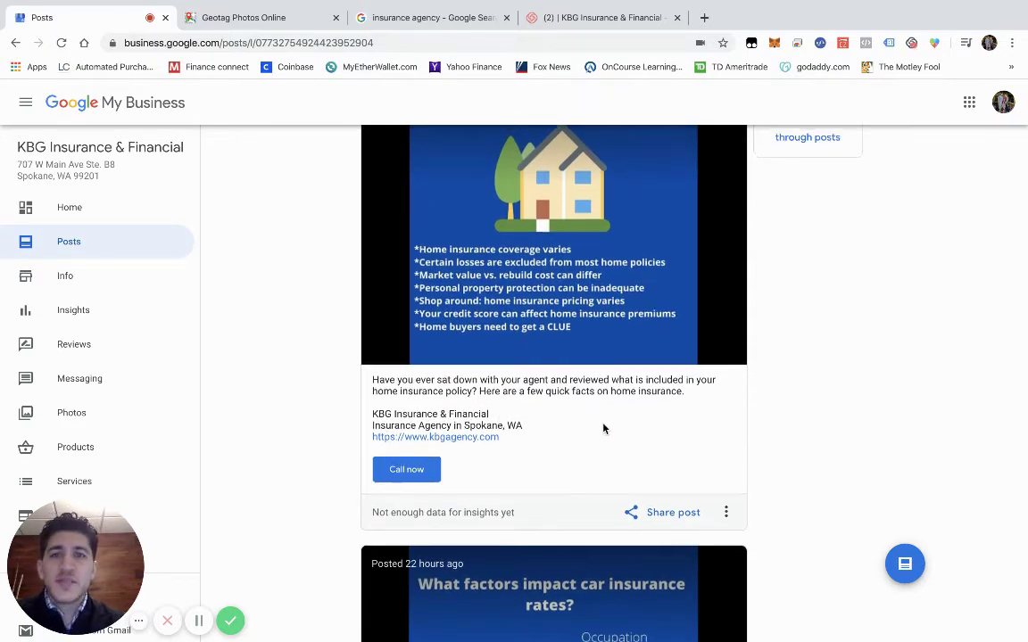
pyautogui.scroll(1, 603, 429)
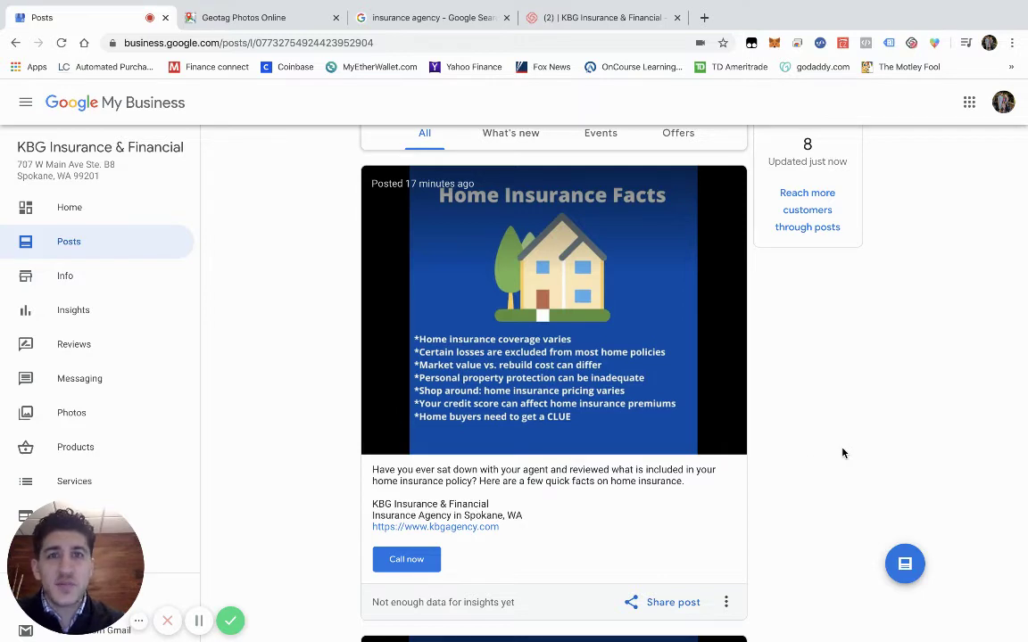
pyautogui.scroll(-1, 842, 453)
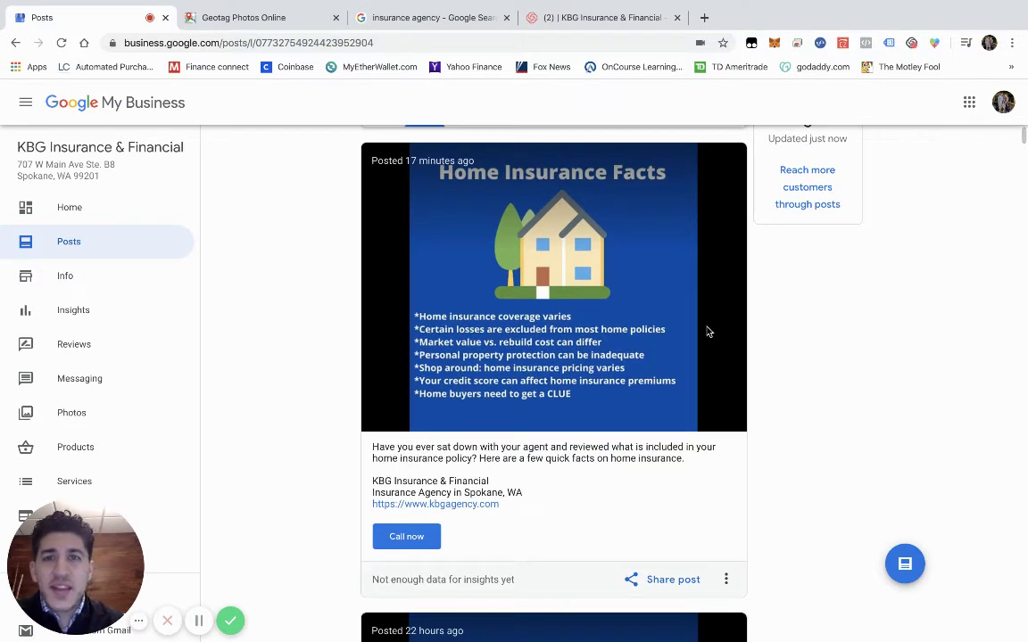
pyautogui.scroll(-1, 590, 509)
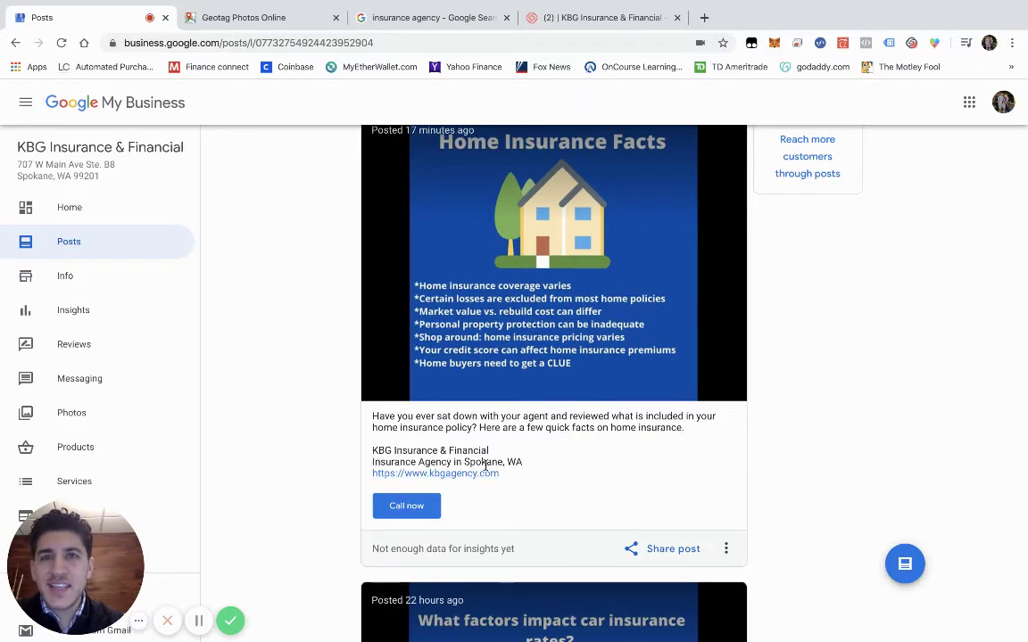
pyautogui.scroll(-3, 894, 488)
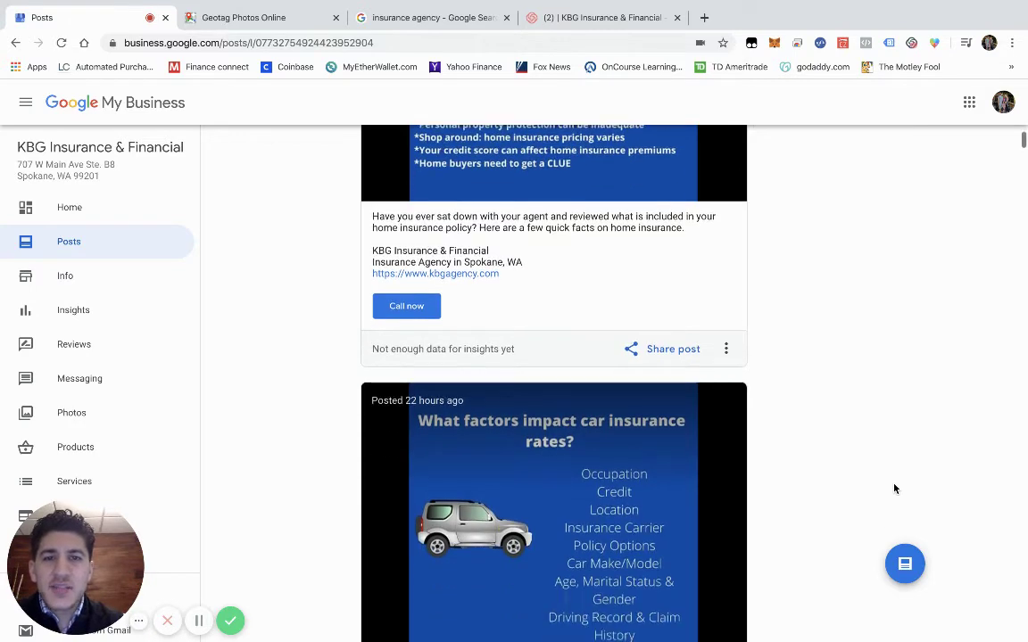
pyautogui.scroll(-2, 895, 488)
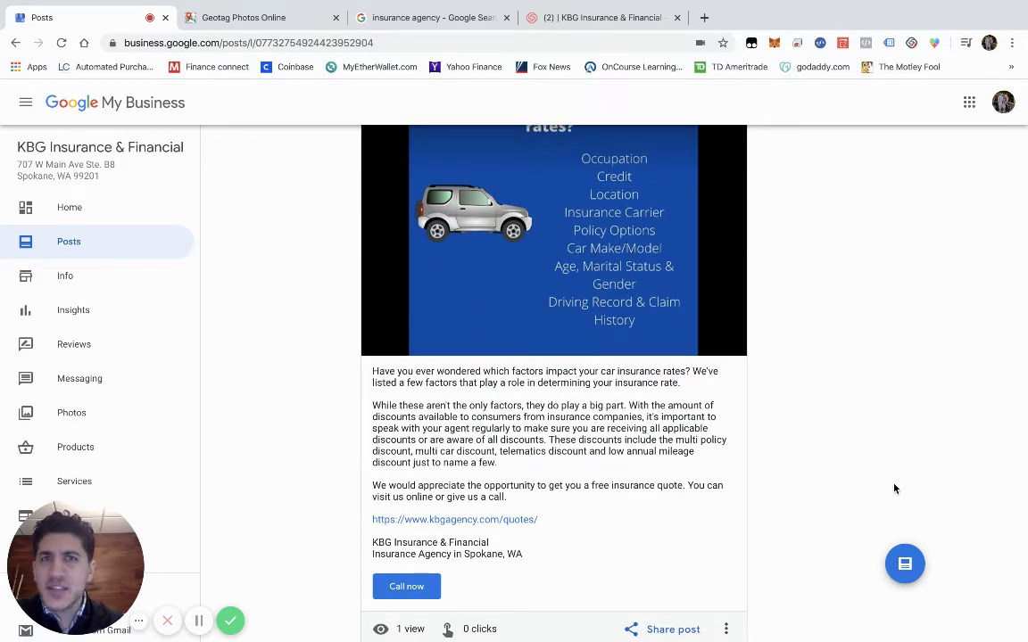
pyautogui.scroll(3, 894, 488)
pyautogui.scroll(-3, 894, 489)
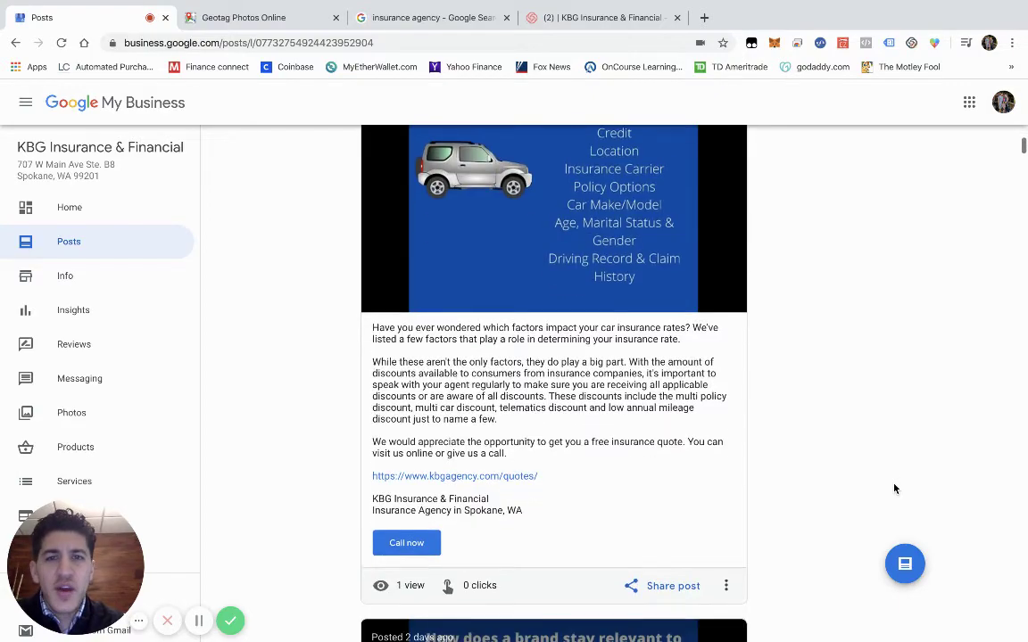
pyautogui.scroll(-4, 894, 488)
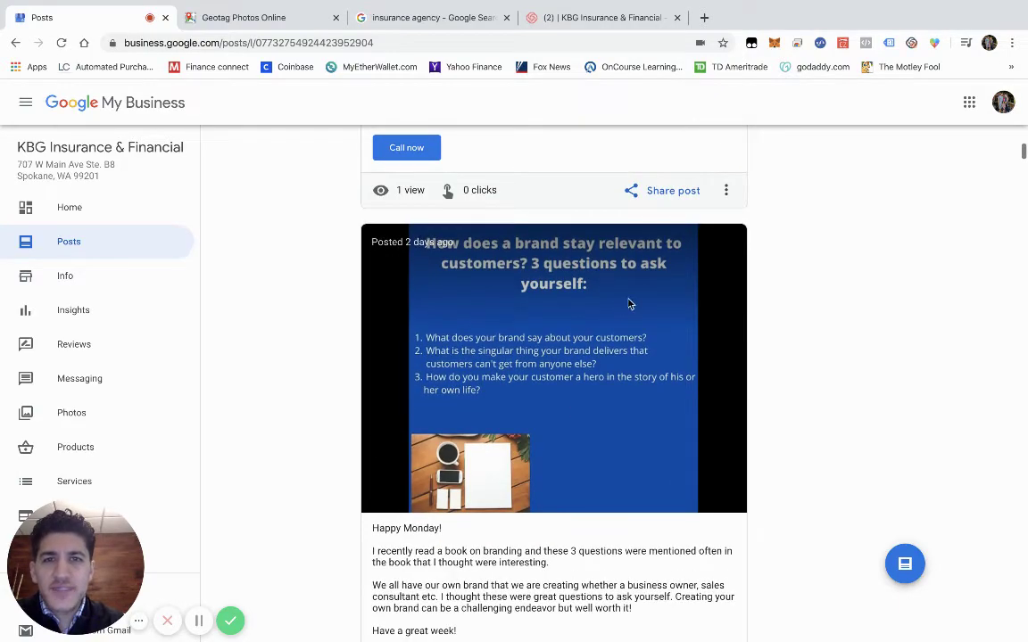
pyautogui.scroll(2, 799, 386)
pyautogui.scroll(-3, 799, 386)
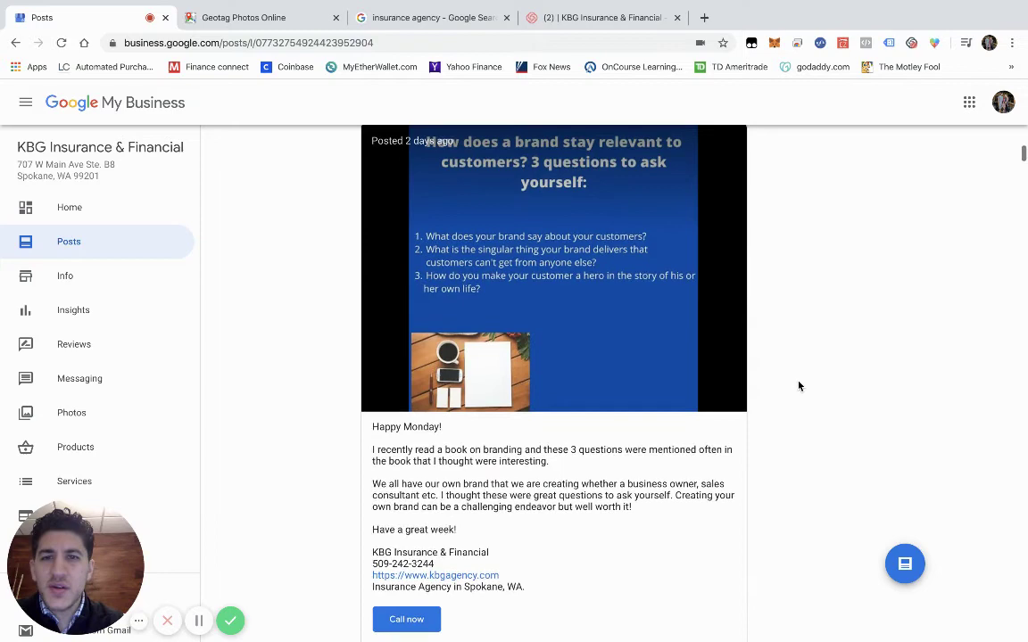
pyautogui.scroll(10, 799, 386)
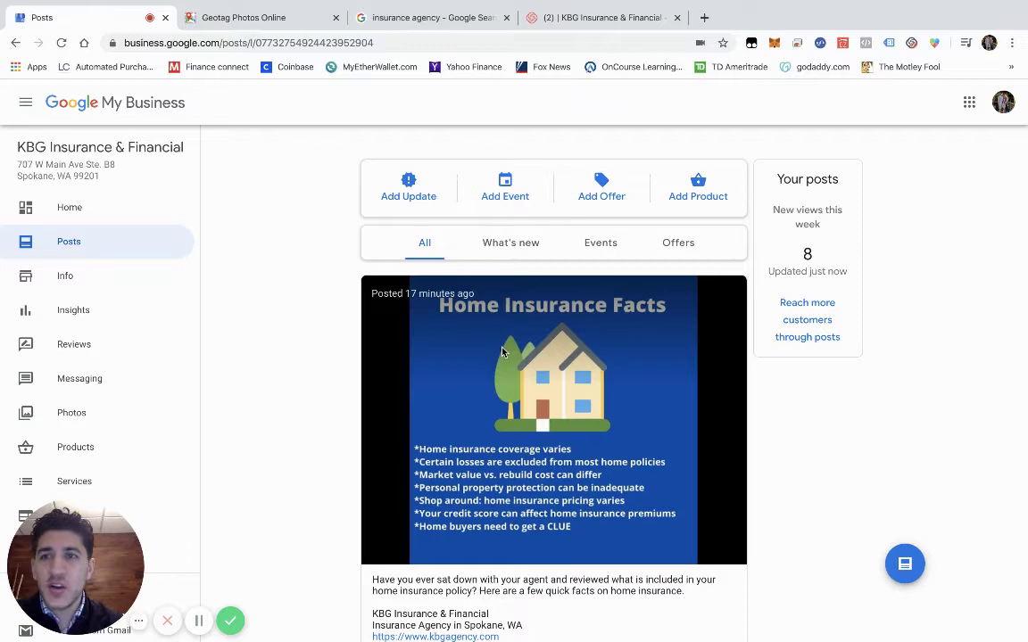
# - Open the business's Info page and review its name, category list and address
pyautogui.click(92, 282)
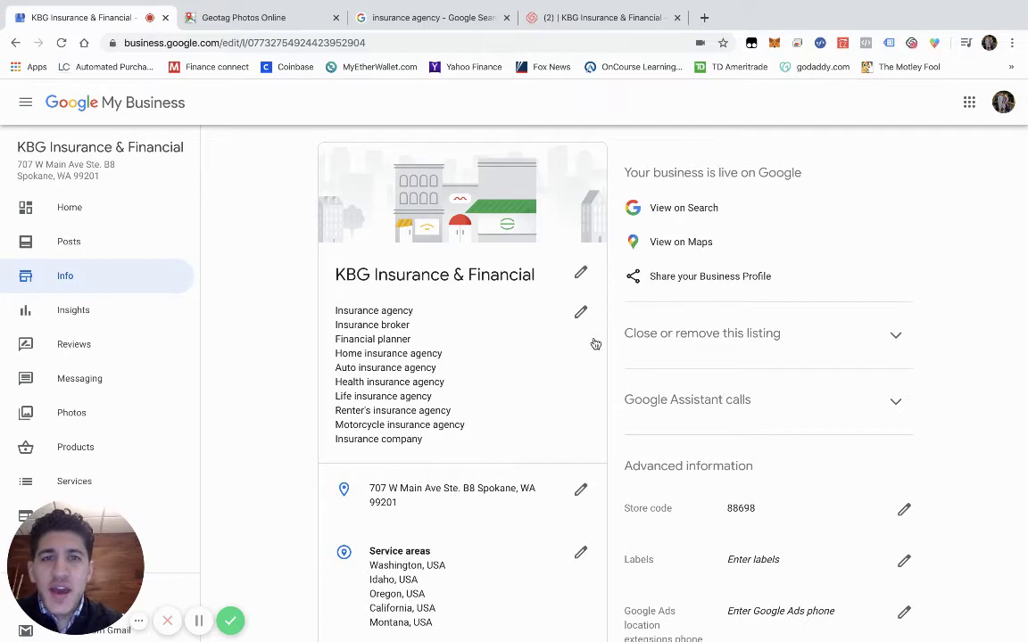
pyautogui.scroll(-1, 417, 270)
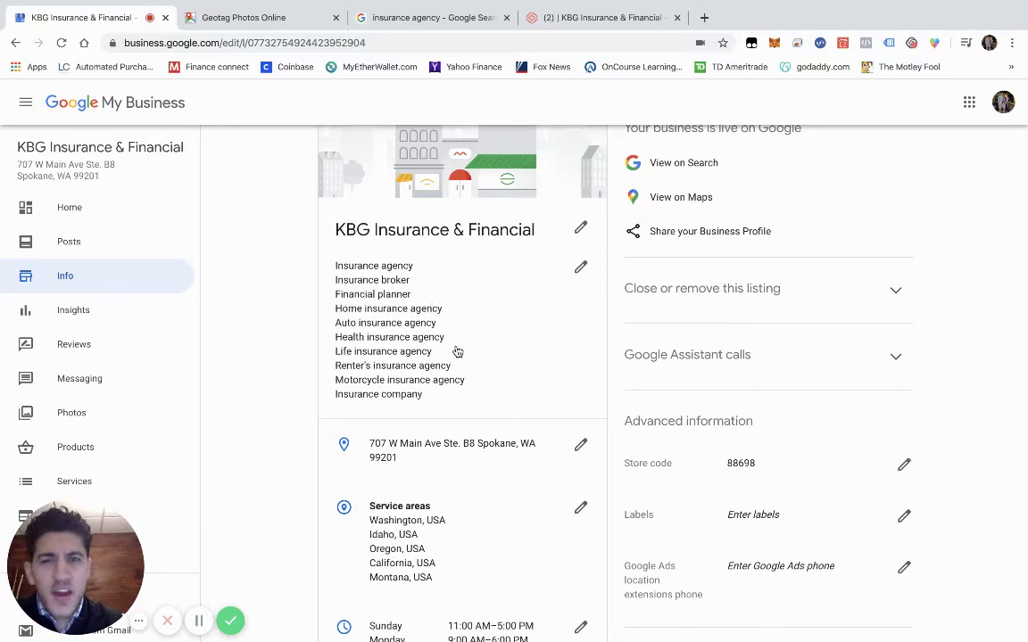
pyautogui.scroll(-1, 456, 352)
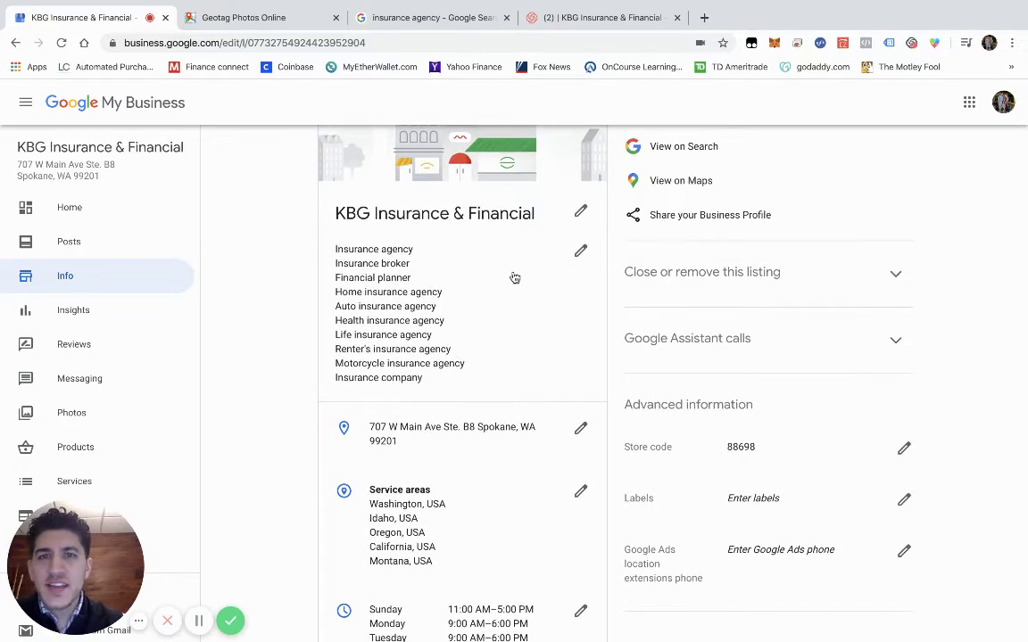
# - Open the business category editor, review the primary and additional categories down to Insurance company, and cancel the dialog
pyautogui.click(586, 257)
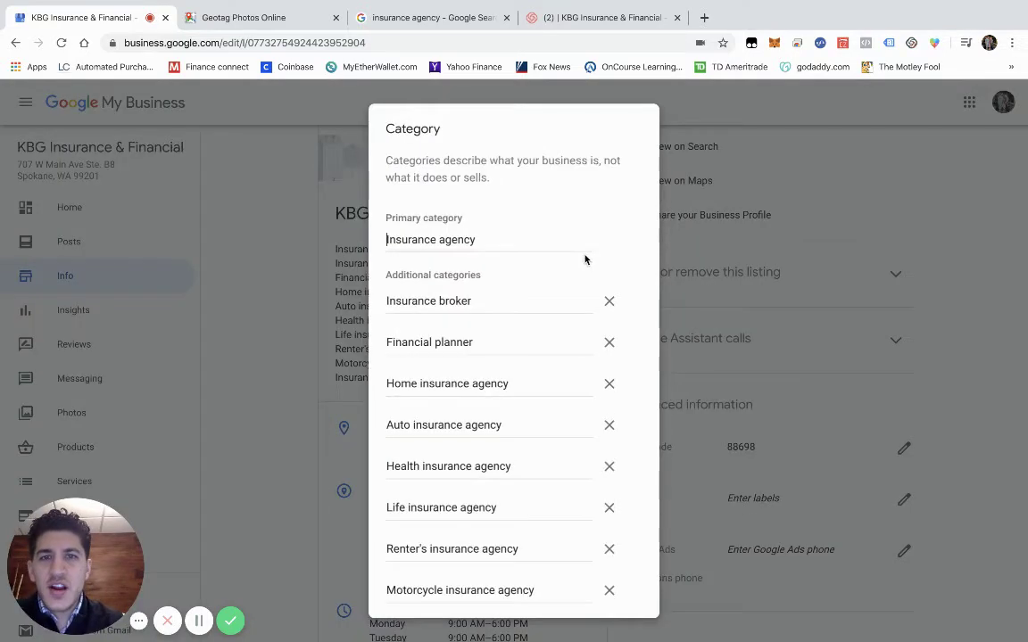
pyautogui.click(542, 465)
pyautogui.scroll(-2, 541, 472)
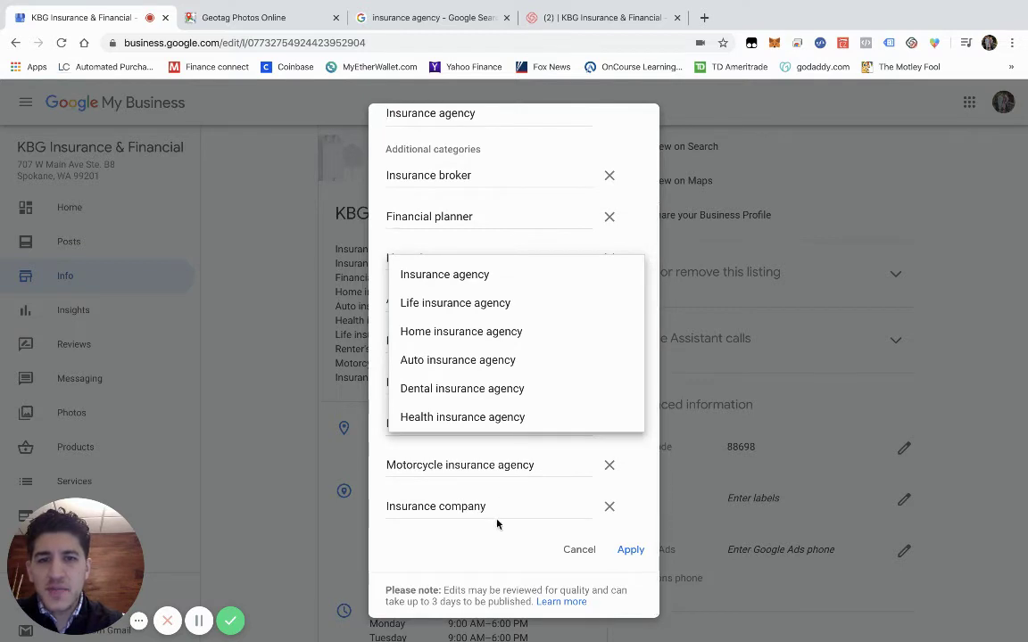
pyautogui.click(643, 229)
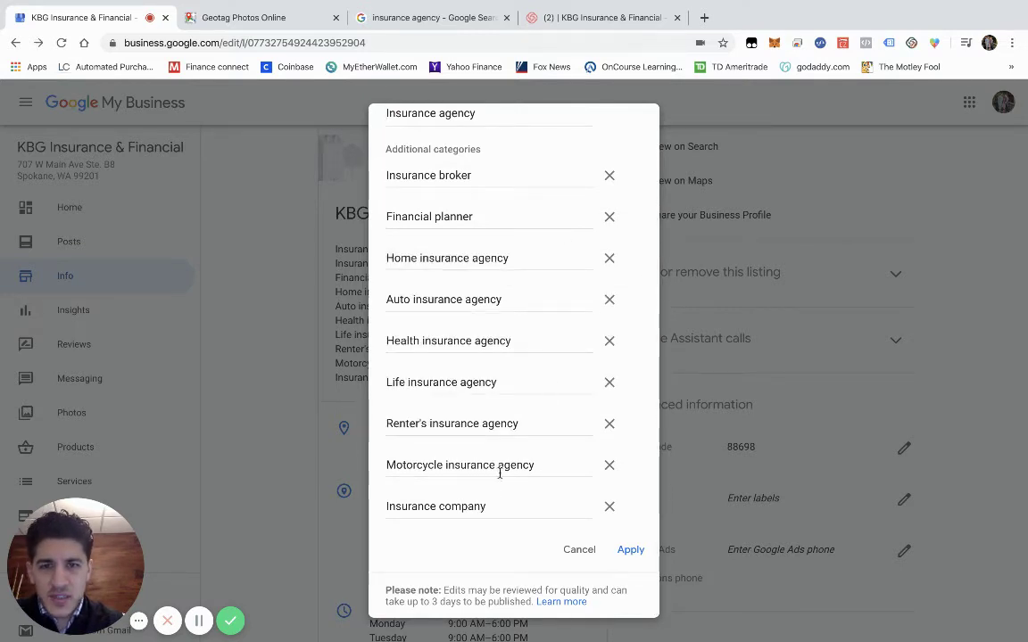
pyautogui.scroll(3, 488, 410)
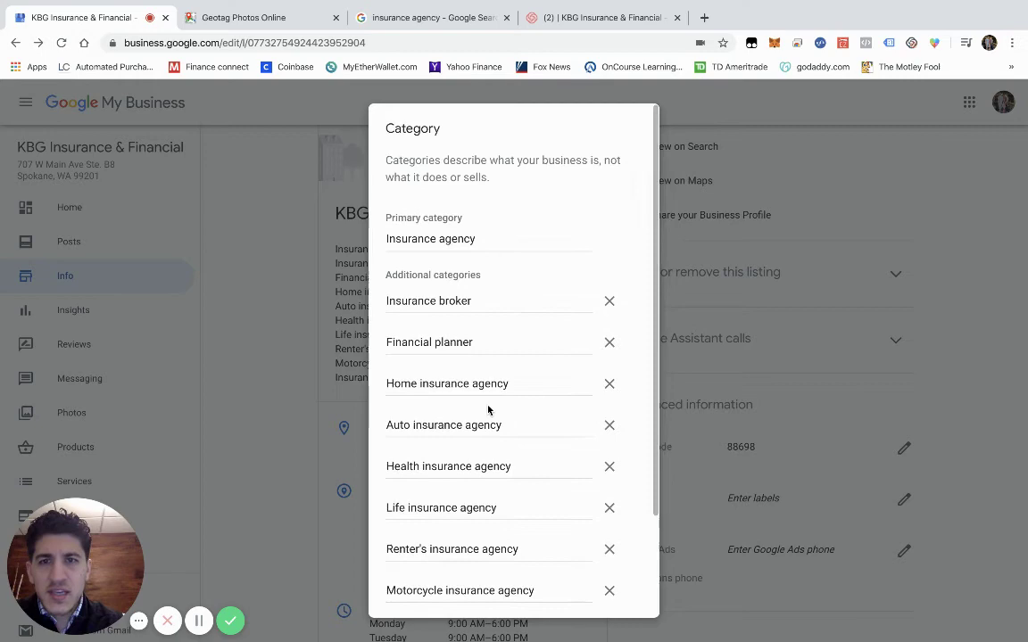
pyautogui.scroll(-1, 487, 411)
pyautogui.scroll(-1, 488, 410)
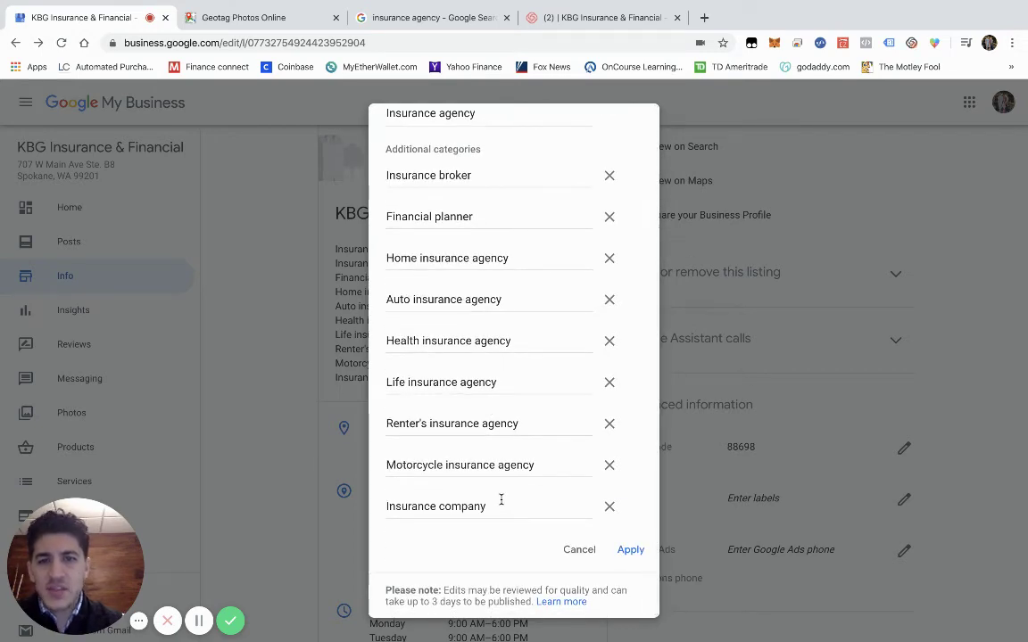
pyautogui.click(576, 551)
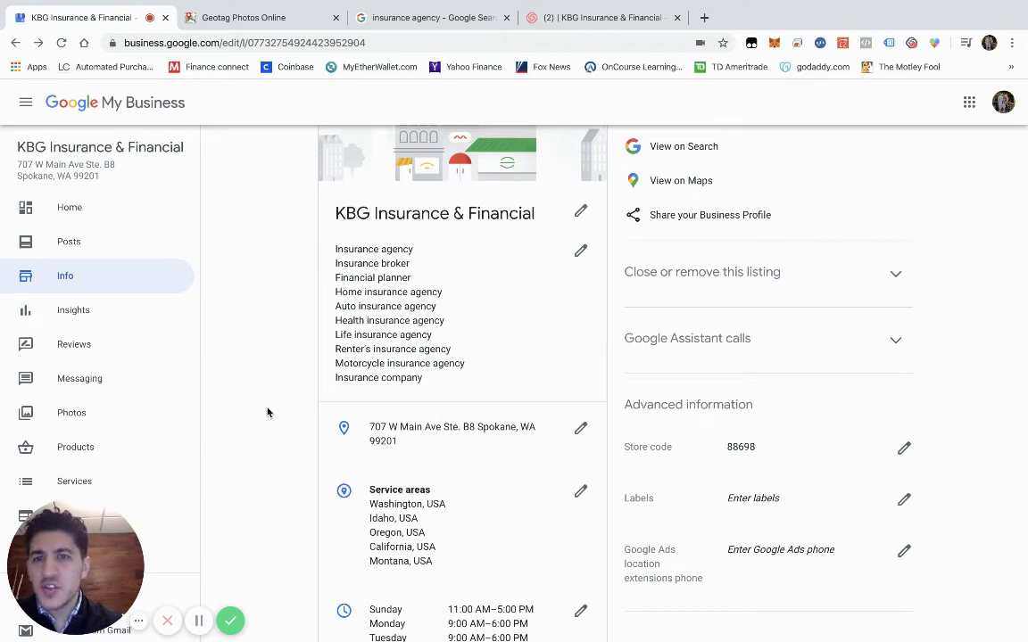
# - Add Arizona, USA to the business's service areas and apply the edit
pyautogui.scroll(1, 482, 371)
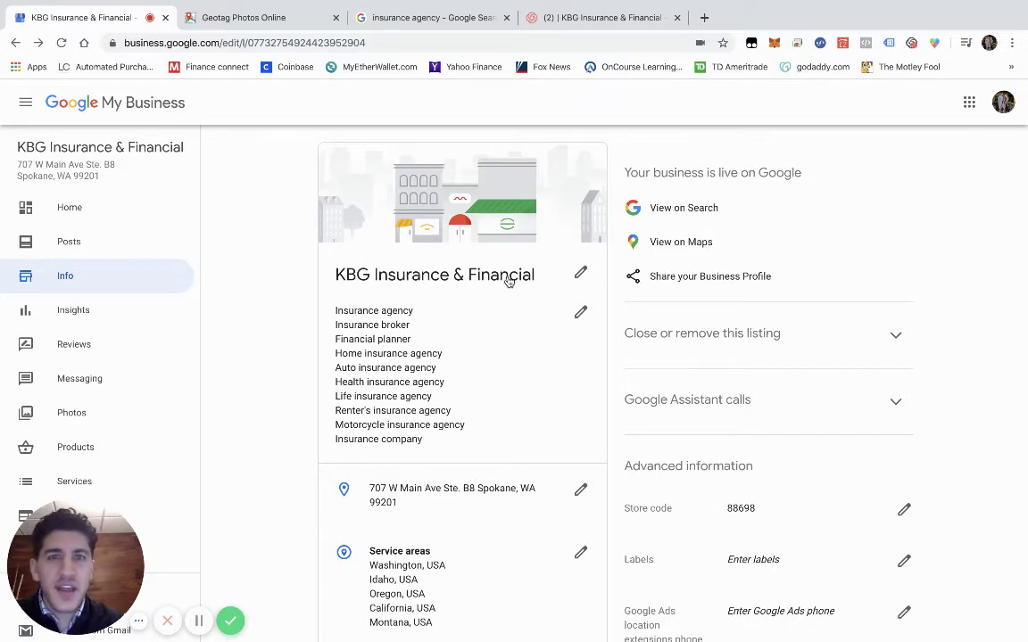
pyautogui.scroll(-5, 490, 383)
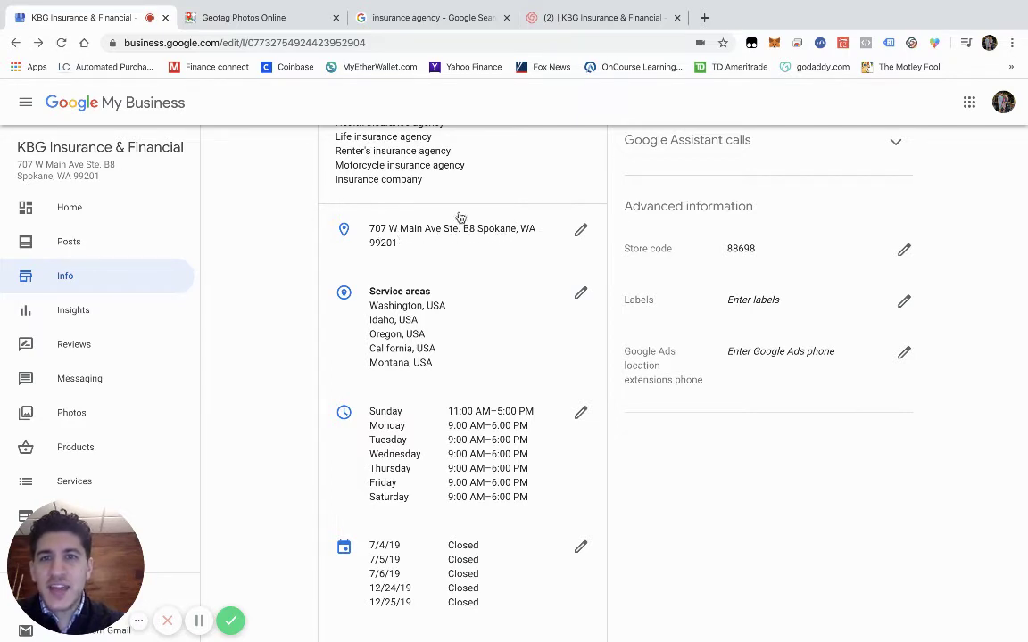
pyautogui.scroll(-1, 474, 305)
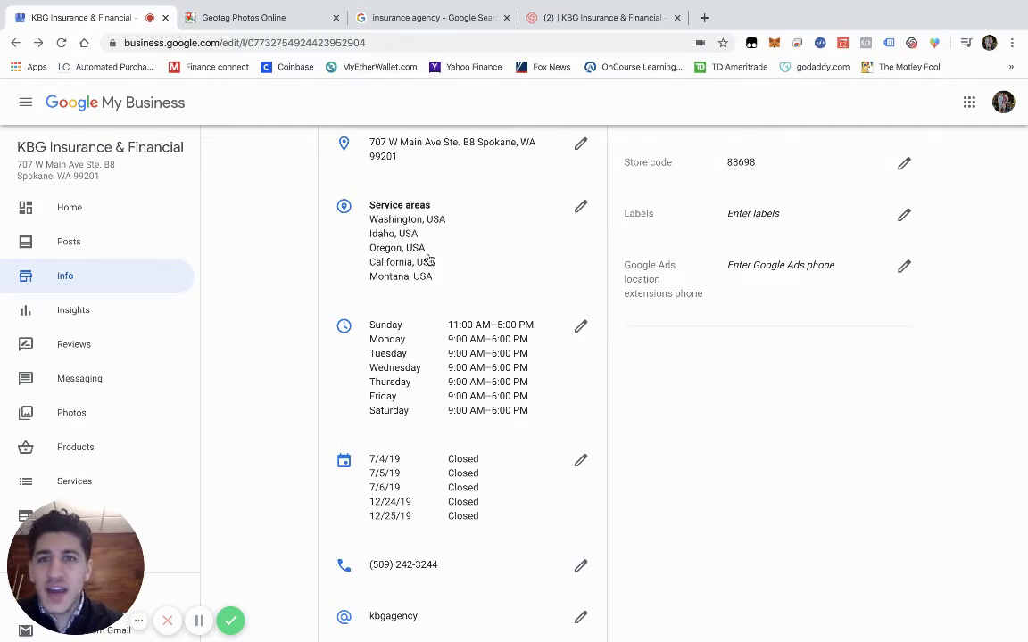
pyautogui.click(580, 207)
pyautogui.write('arizona')
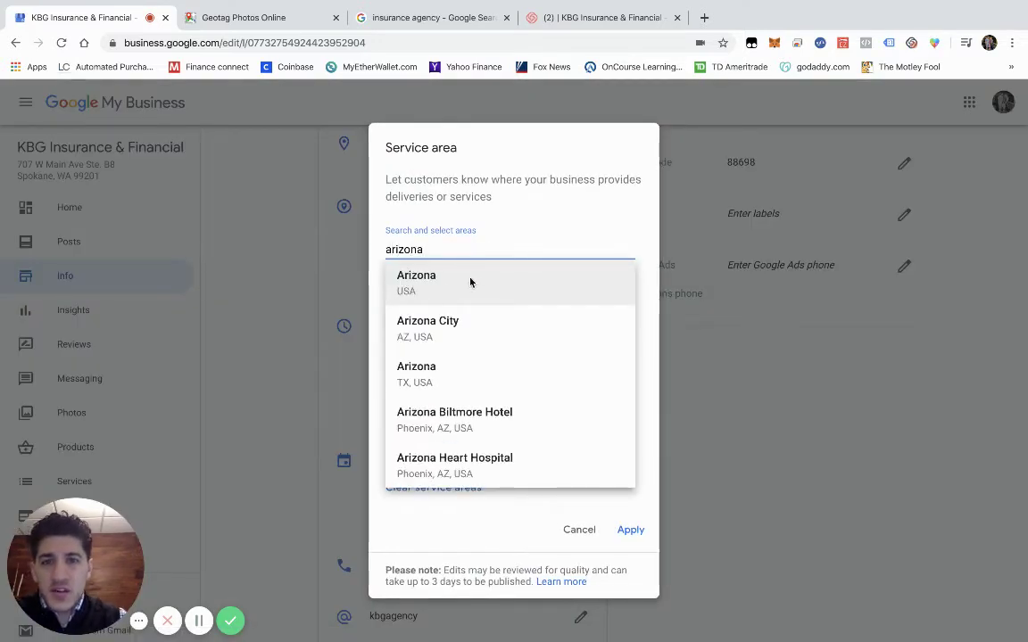
pyautogui.click(468, 283)
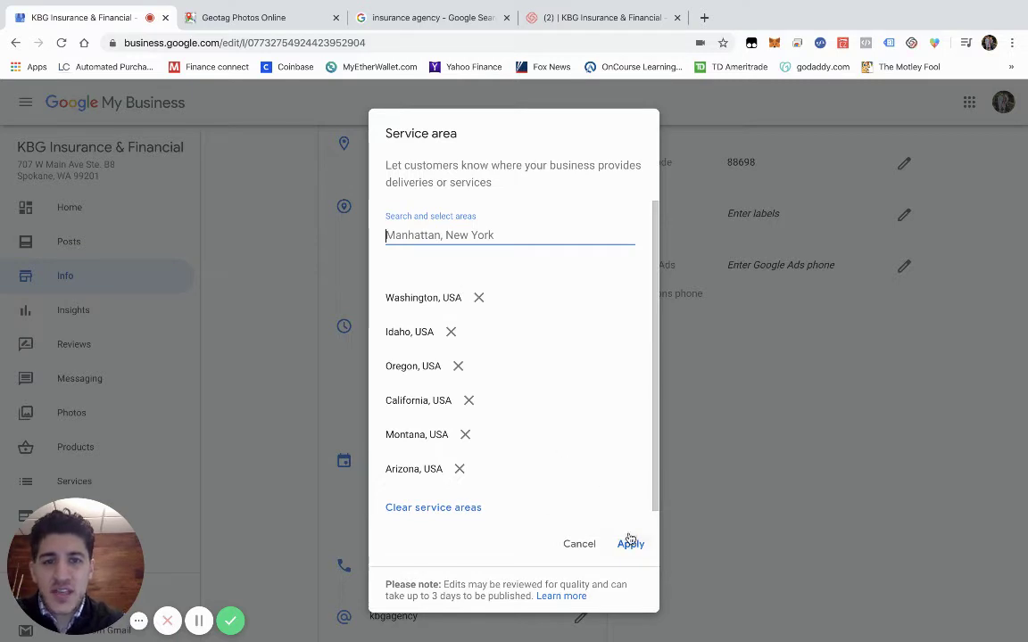
pyautogui.click(630, 543)
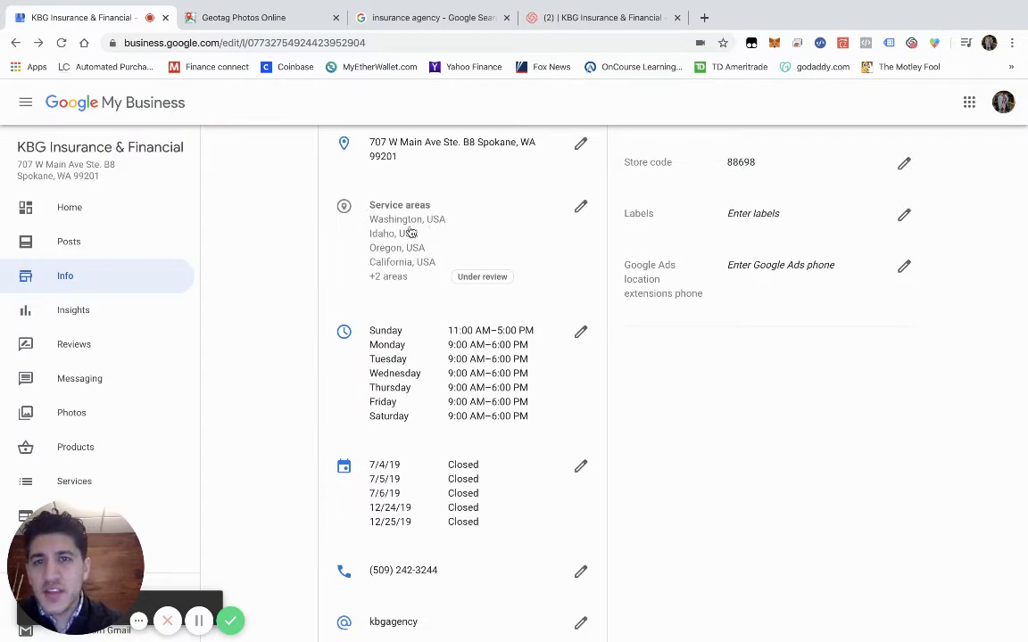
# - Review the profile from the business name and service areas through the regular and holiday hours, phone, short name, website and appointment links
pyautogui.scroll(-1, 543, 274)
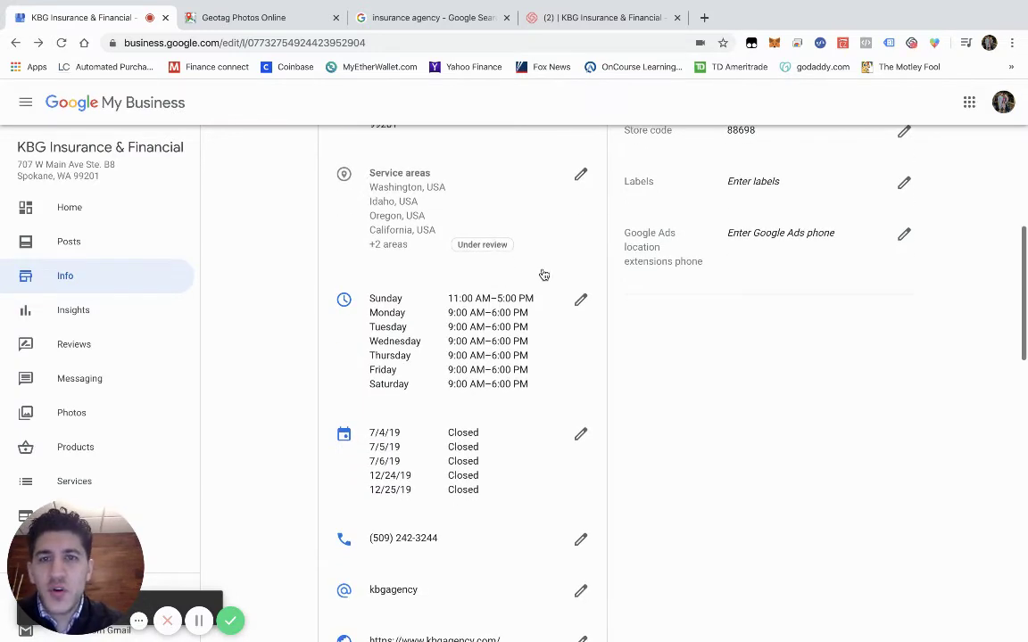
pyautogui.scroll(3, 544, 273)
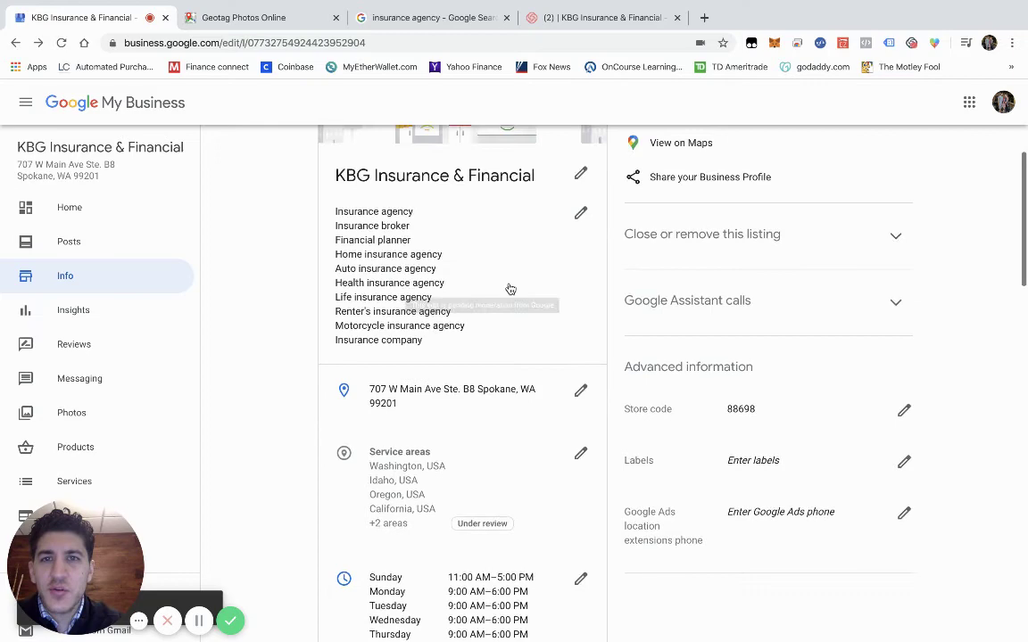
pyautogui.scroll(2, 510, 289)
pyautogui.scroll(-5, 510, 289)
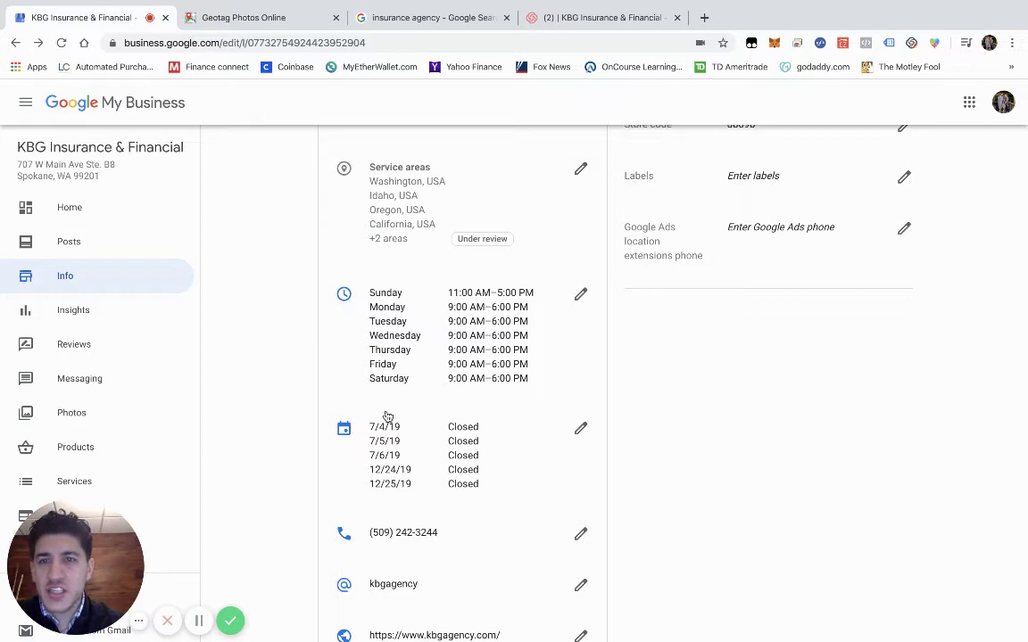
pyautogui.scroll(-3, 545, 391)
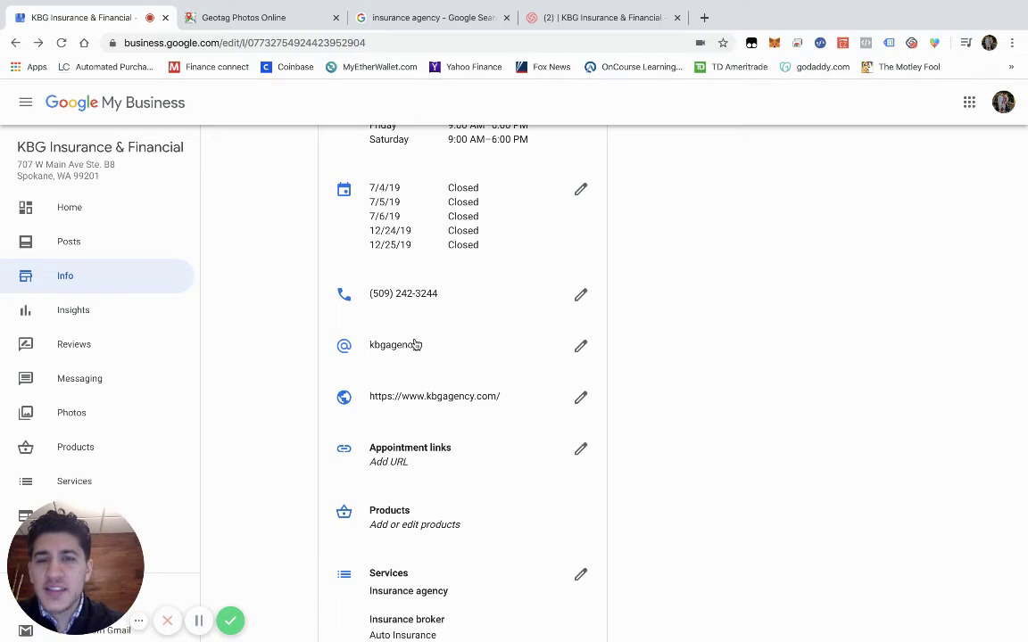
pyautogui.scroll(-2, 410, 345)
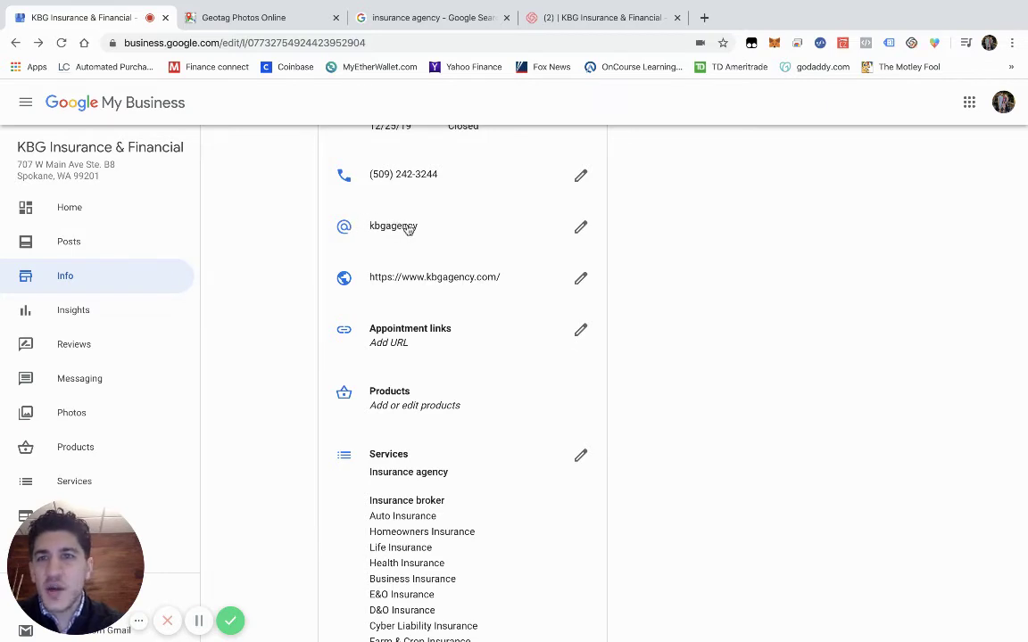
pyautogui.scroll(-1, 493, 277)
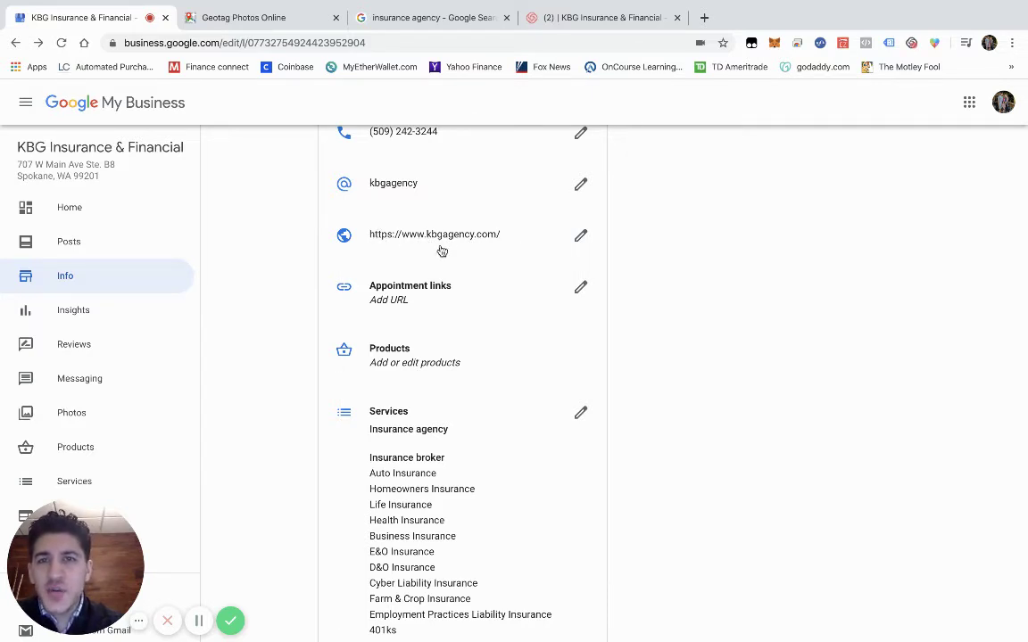
pyautogui.scroll(-1, 516, 271)
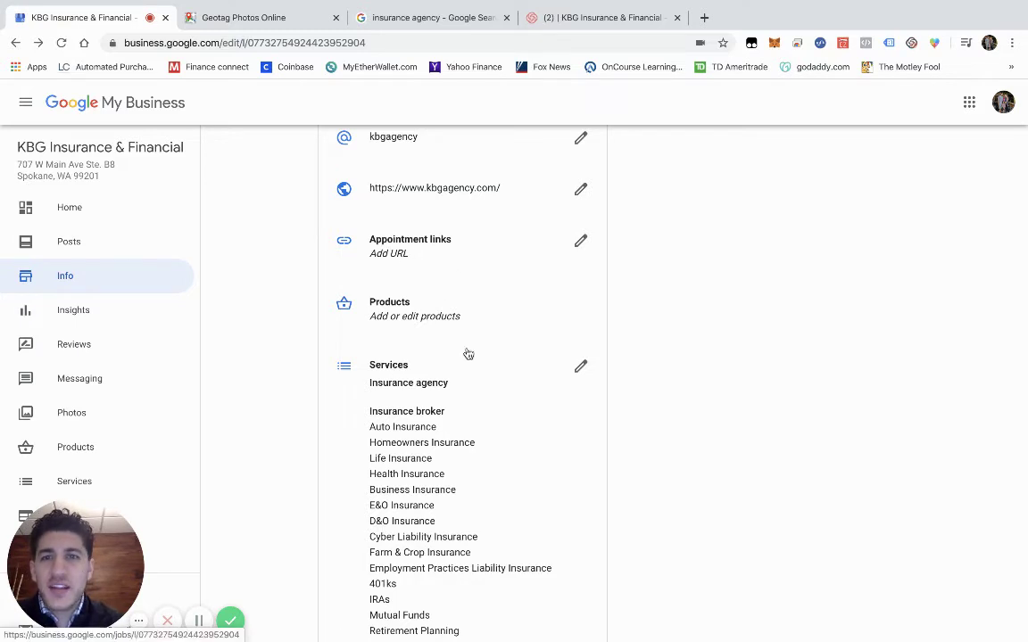
# - Examine the Info page's products, services list, highlights, business description and opening date down to the page end
pyautogui.scroll(-1, 466, 353)
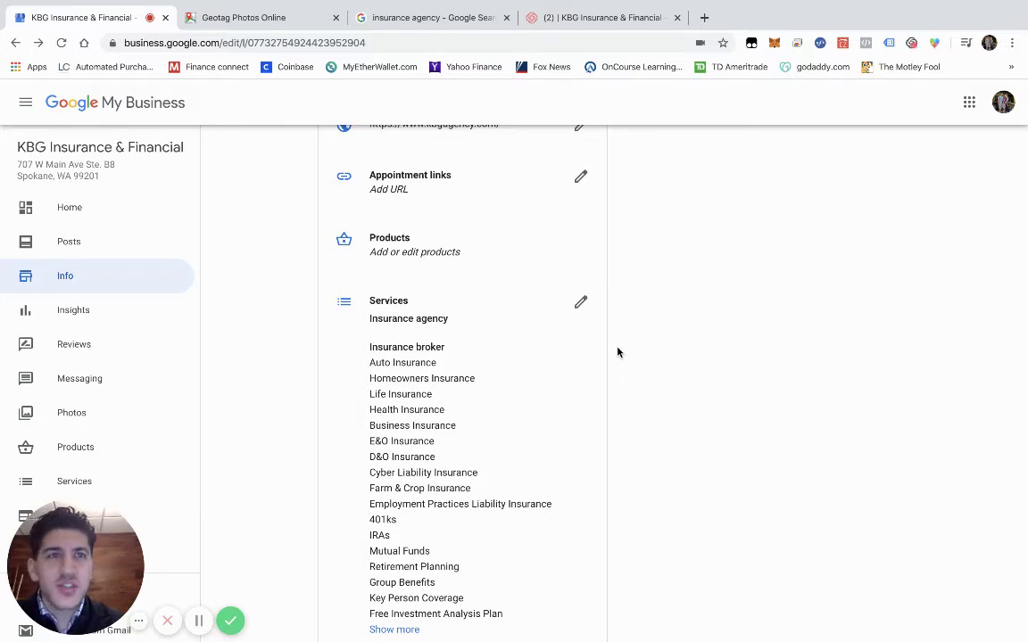
pyautogui.scroll(-1, 530, 312)
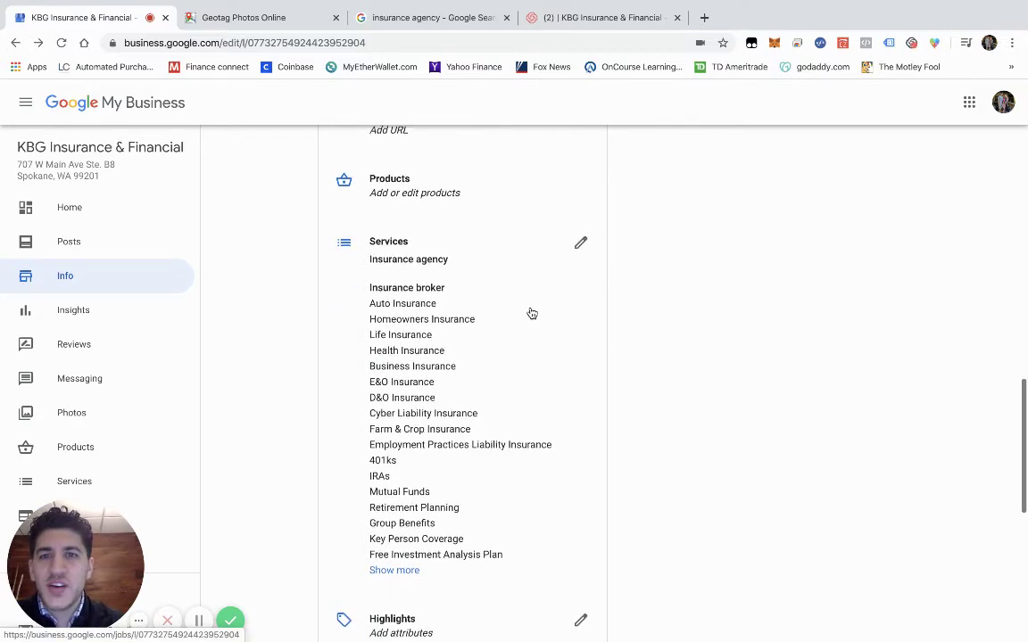
pyautogui.scroll(-1, 478, 337)
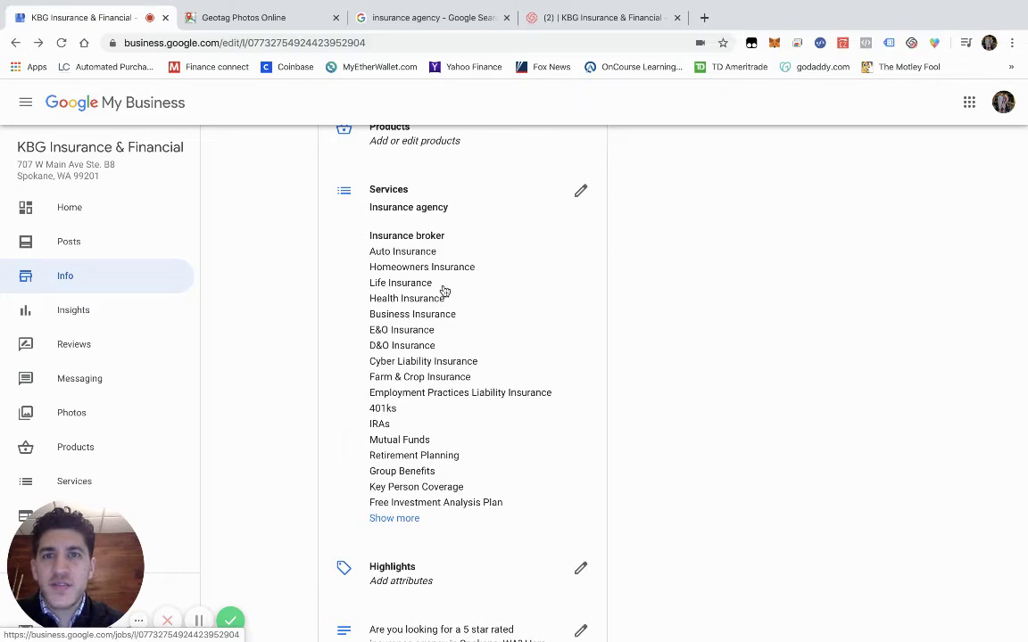
pyautogui.scroll(-4, 451, 340)
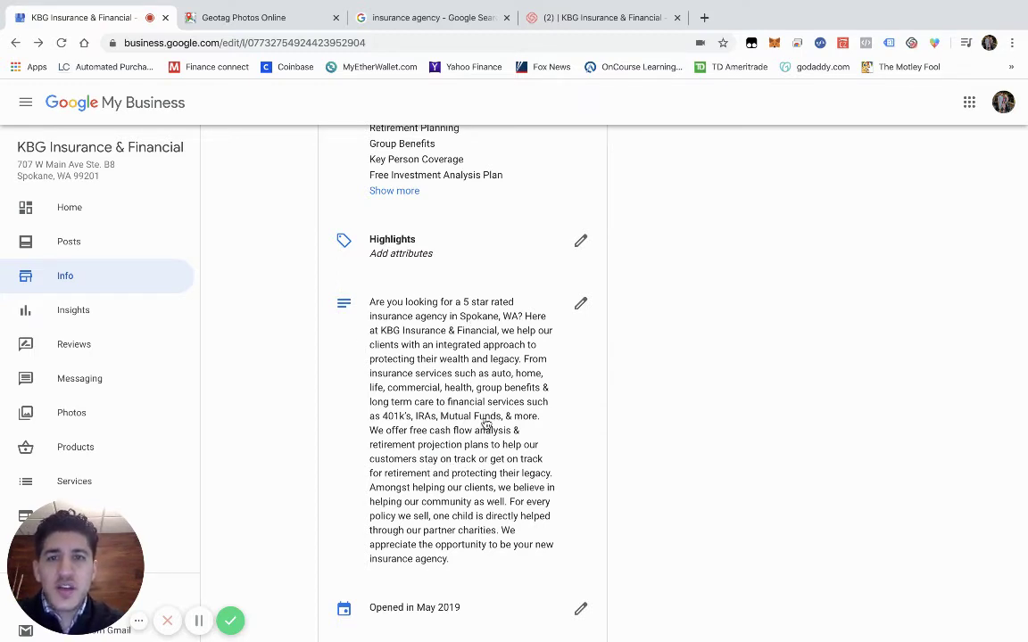
pyautogui.scroll(-2, 500, 387)
pyautogui.scroll(-1, 501, 387)
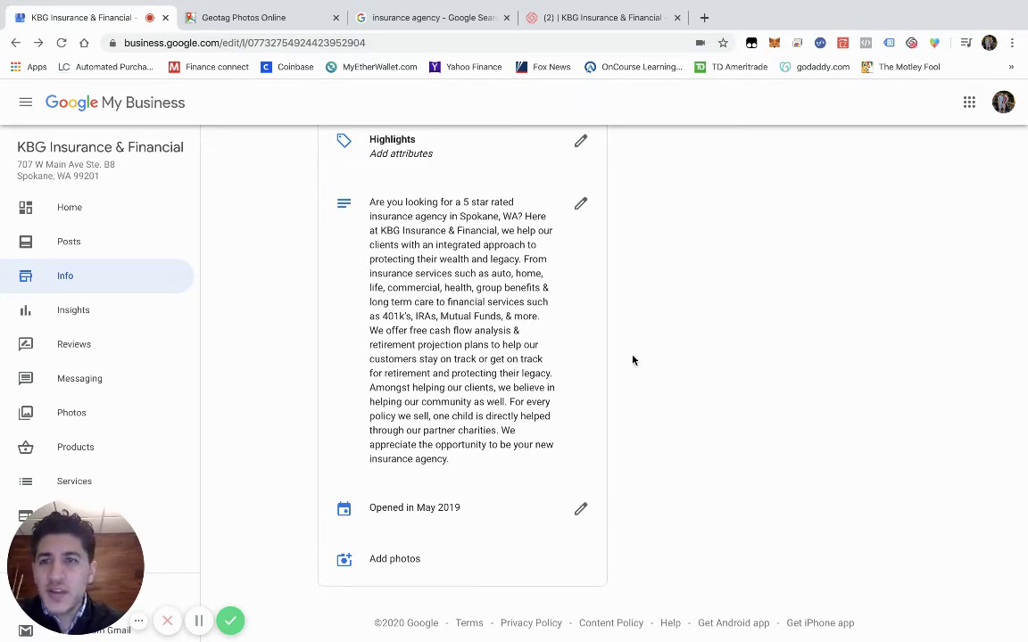
# - Open the Reviews page and read through the recent customer reviews and the owner's replies
pyautogui.click(93, 347)
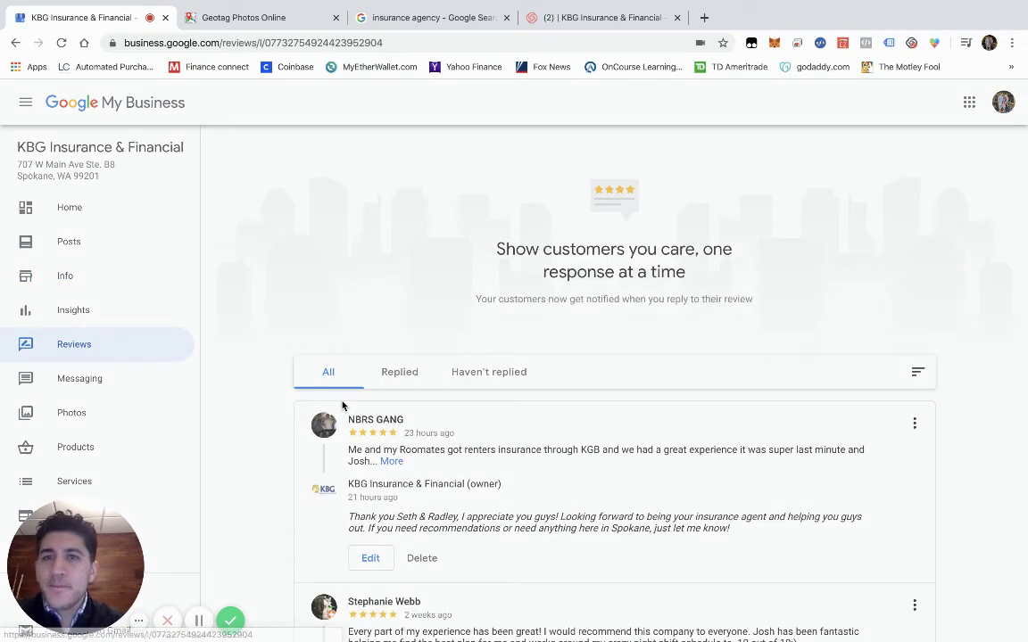
pyautogui.scroll(-2, 717, 327)
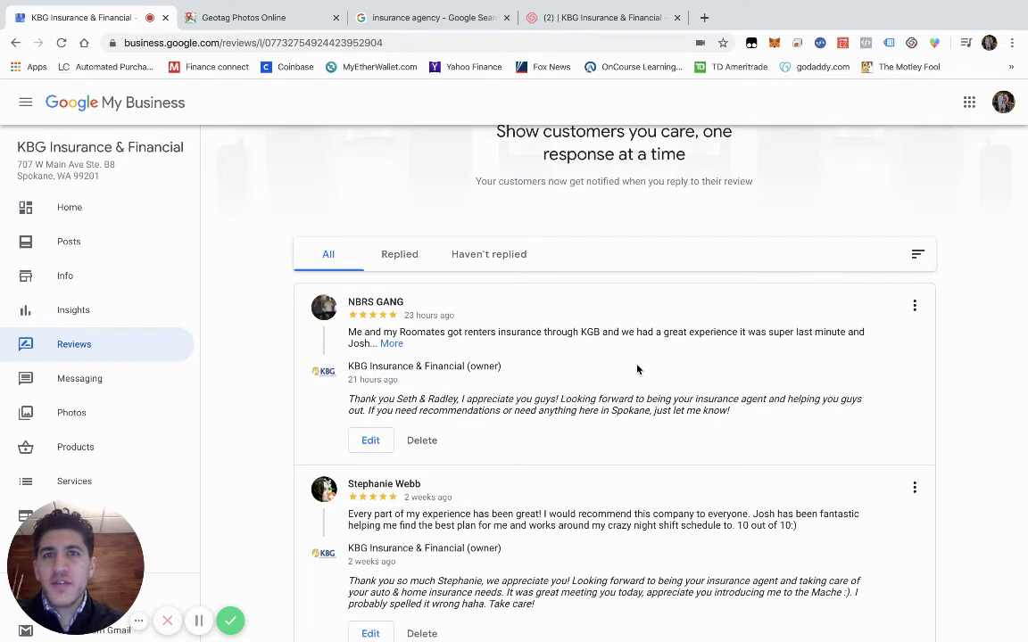
pyautogui.scroll(-2, 636, 369)
pyautogui.scroll(-1, 637, 370)
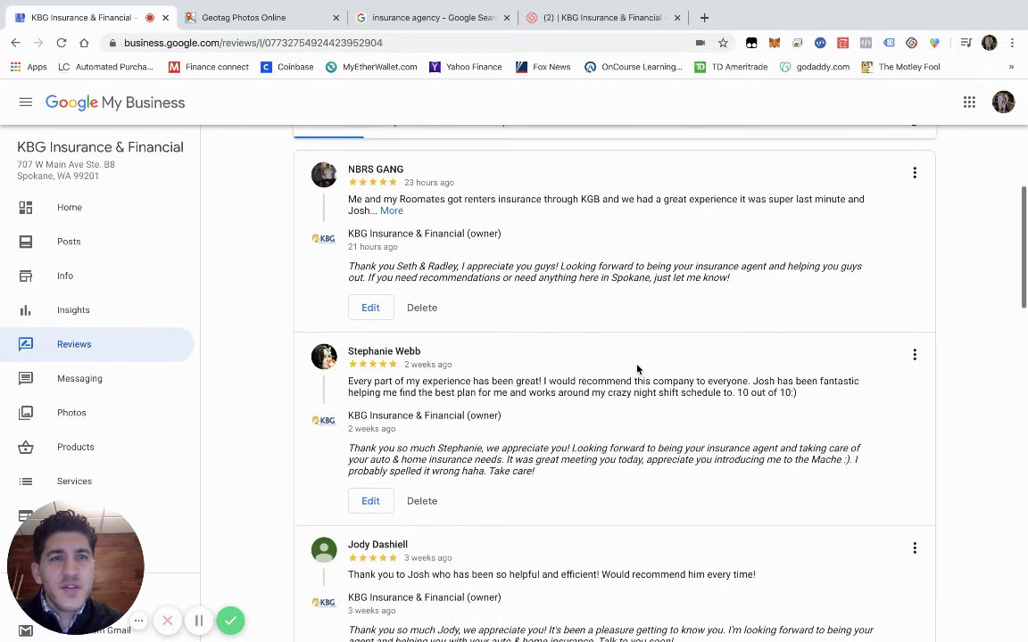
pyautogui.scroll(-1, 637, 369)
pyautogui.scroll(1, 637, 369)
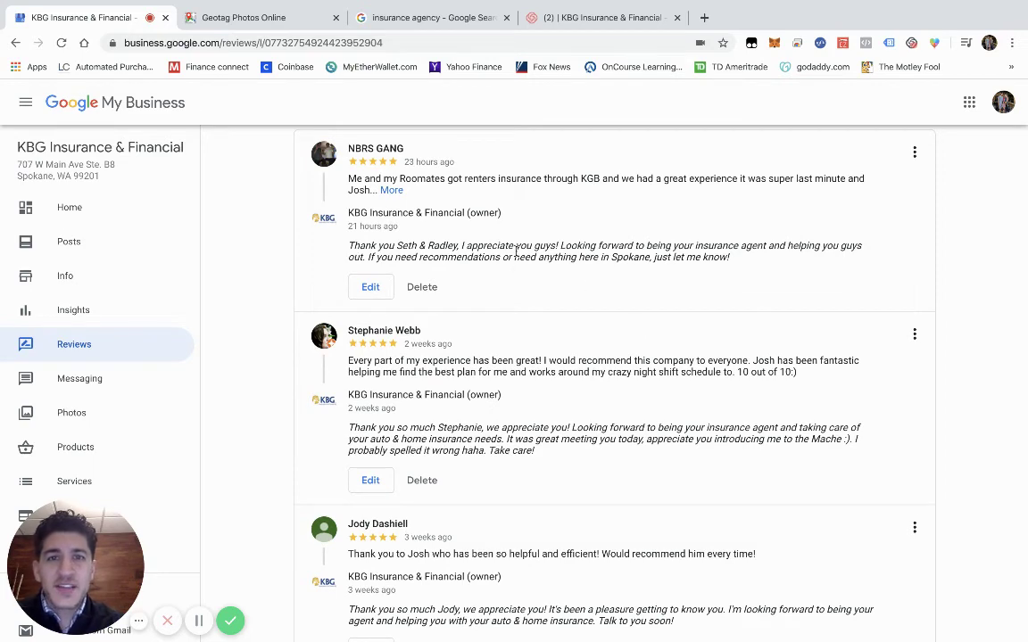
pyautogui.scroll(-1, 564, 307)
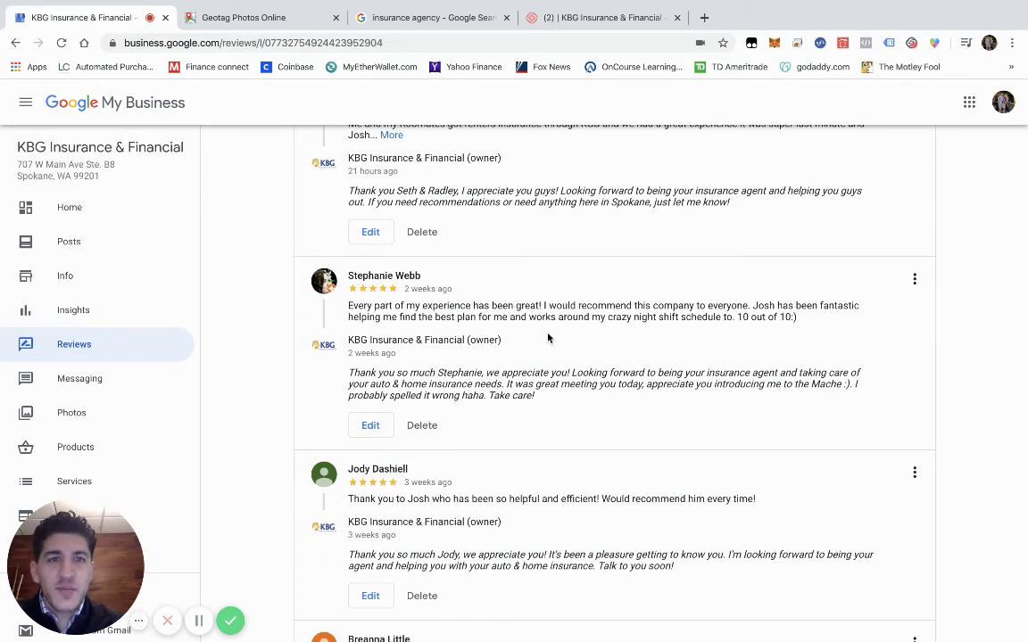
pyautogui.scroll(-1, 547, 337)
pyautogui.scroll(1, 547, 337)
pyautogui.scroll(-1, 548, 337)
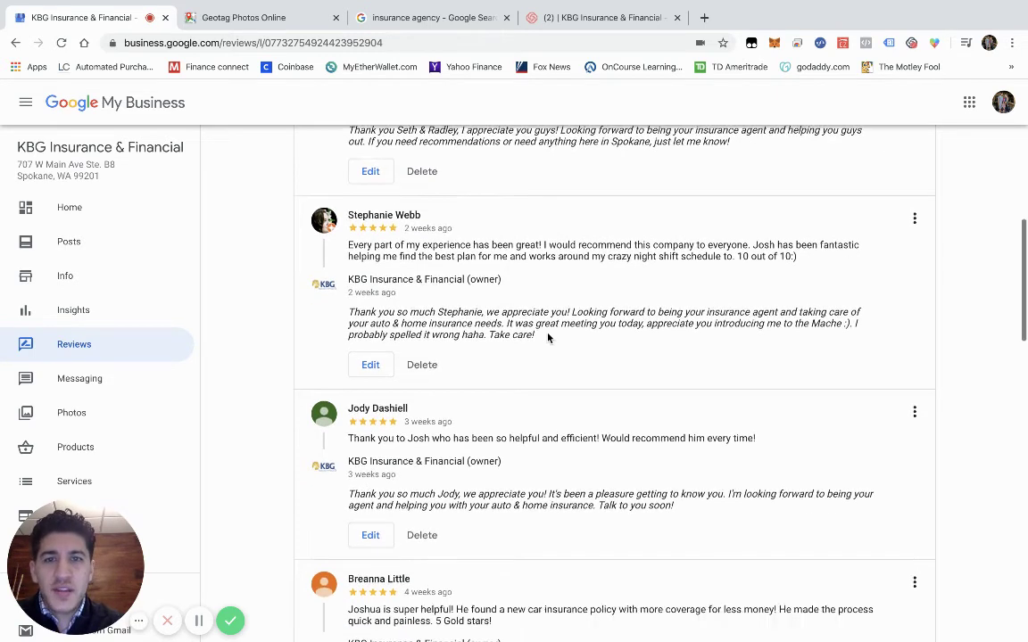
pyautogui.scroll(-1, 548, 337)
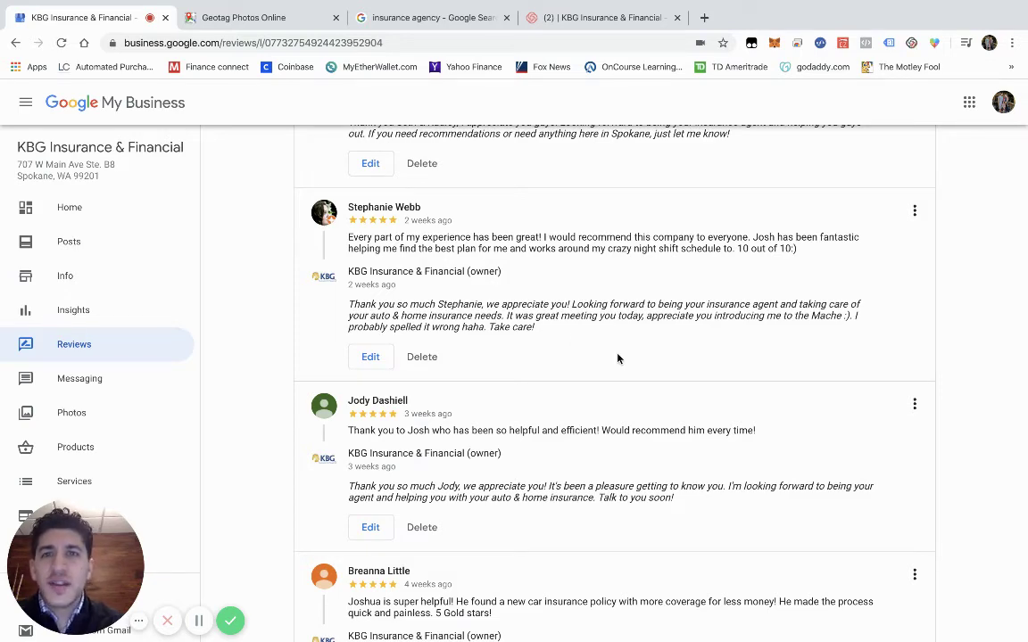
pyautogui.scroll(-1, 617, 357)
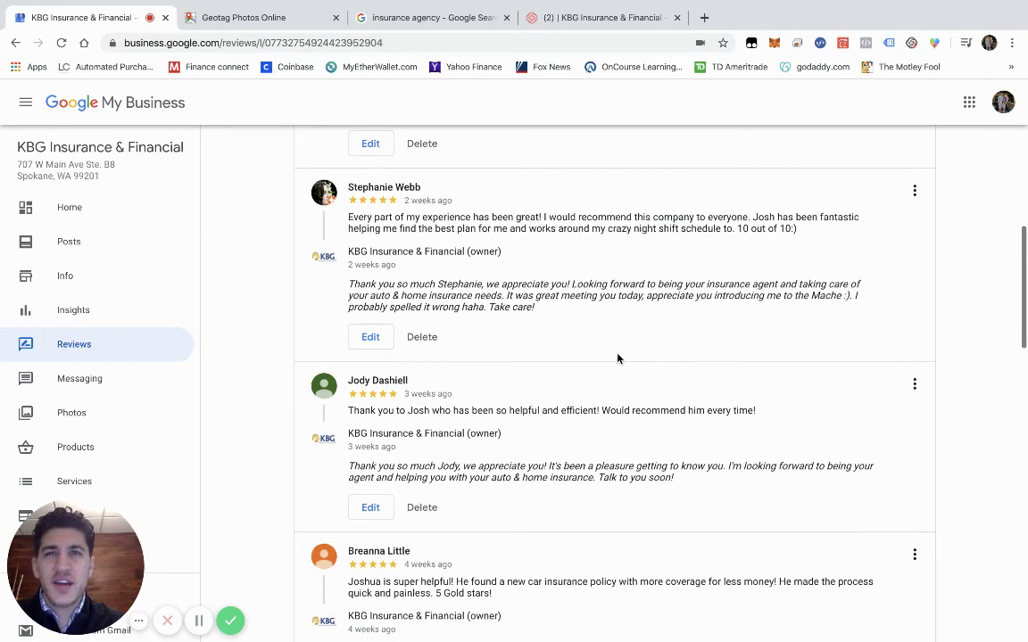
# - Look back over the newest customer reviews and owner replies at the start of the Reviews list
pyautogui.scroll(5, 617, 357)
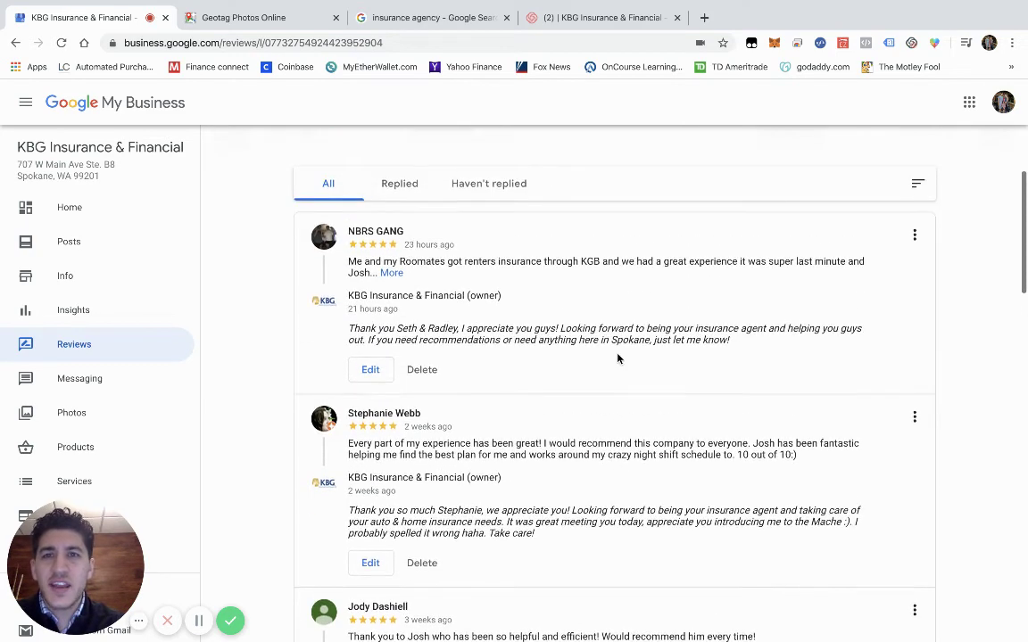
pyautogui.scroll(1, 617, 358)
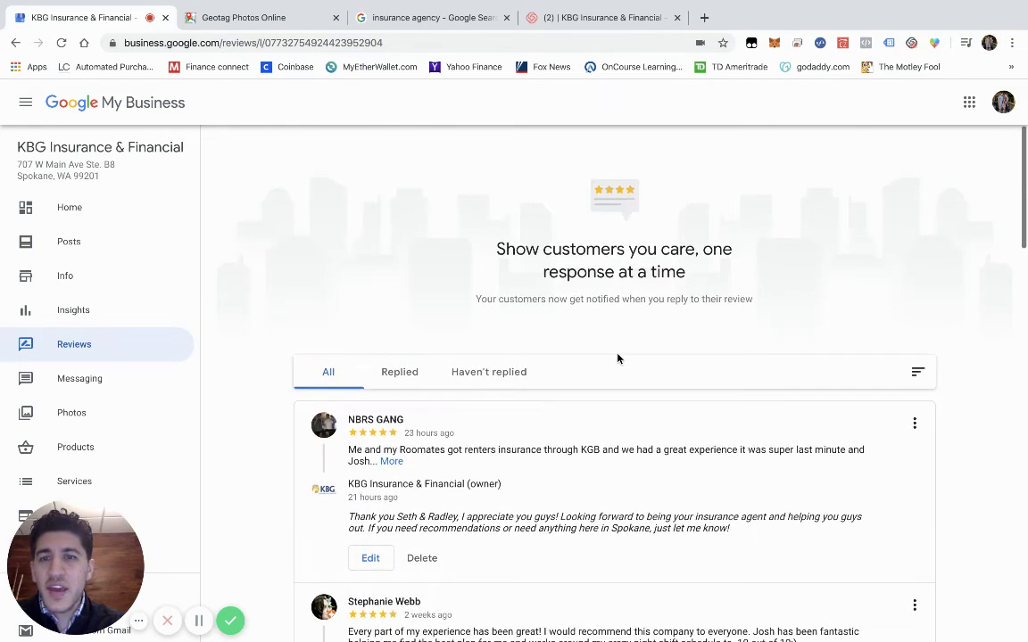
pyautogui.scroll(-3, 617, 358)
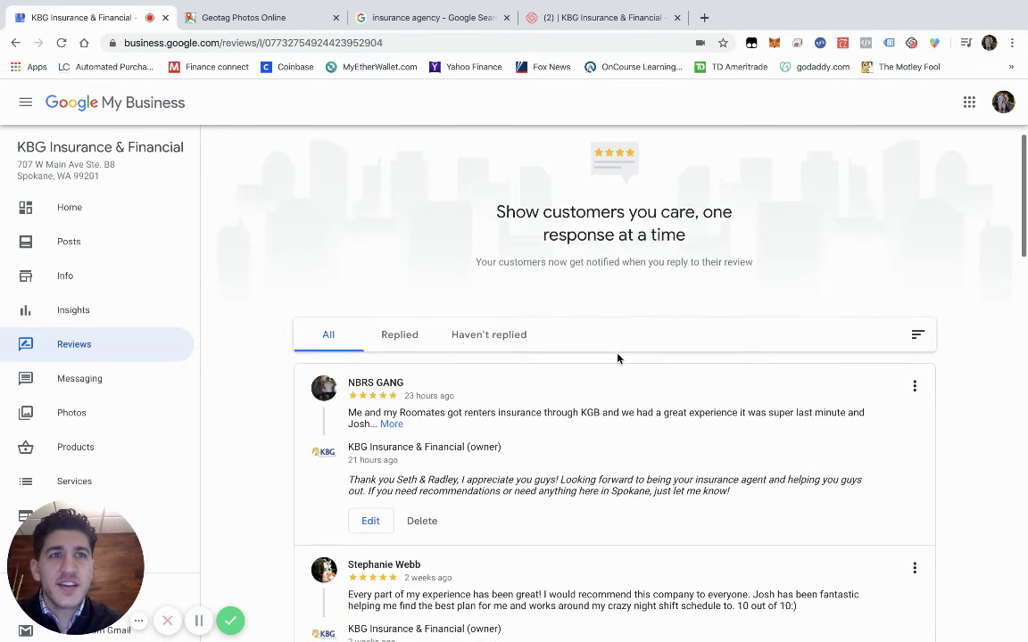
pyautogui.scroll(-1, 618, 358)
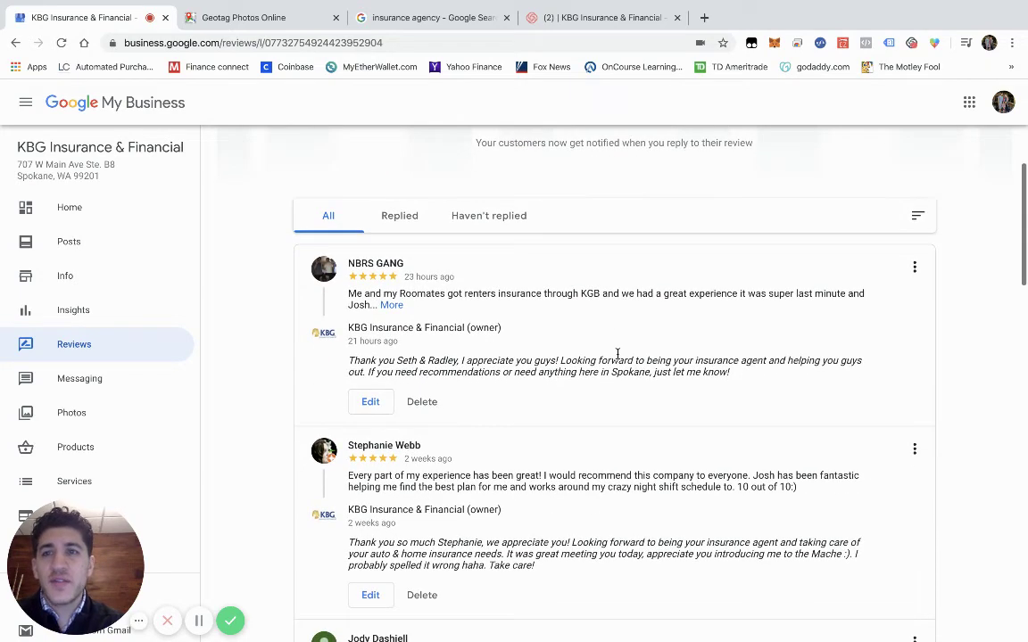
# - Open the business's Photos page and browse the cover, logo and posted images
pyautogui.click(89, 412)
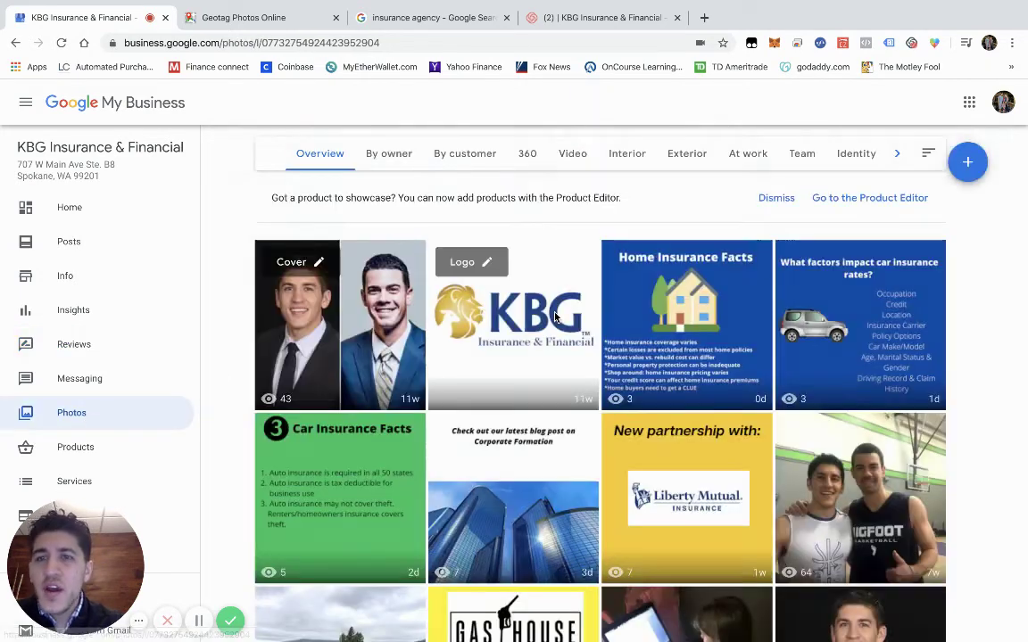
pyautogui.scroll(-2, 702, 409)
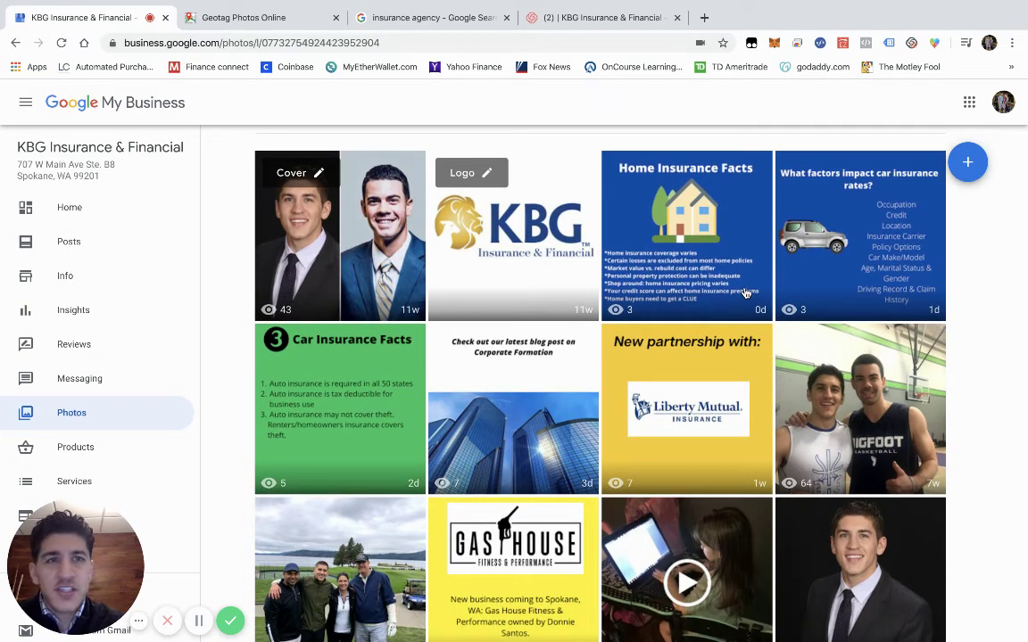
pyautogui.scroll(-2, 745, 292)
pyautogui.scroll(2, 706, 194)
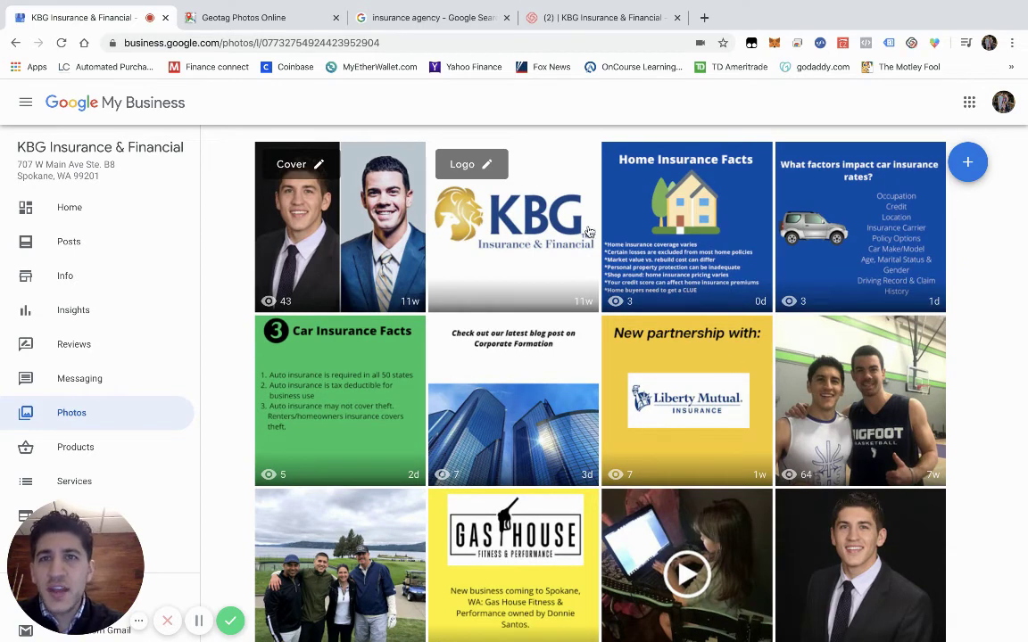
# - Switch to the GeoImgr geotagging site and upload the last blue image, AD6D205D-BD6..., from the Photos library
pyautogui.click(214, 20)
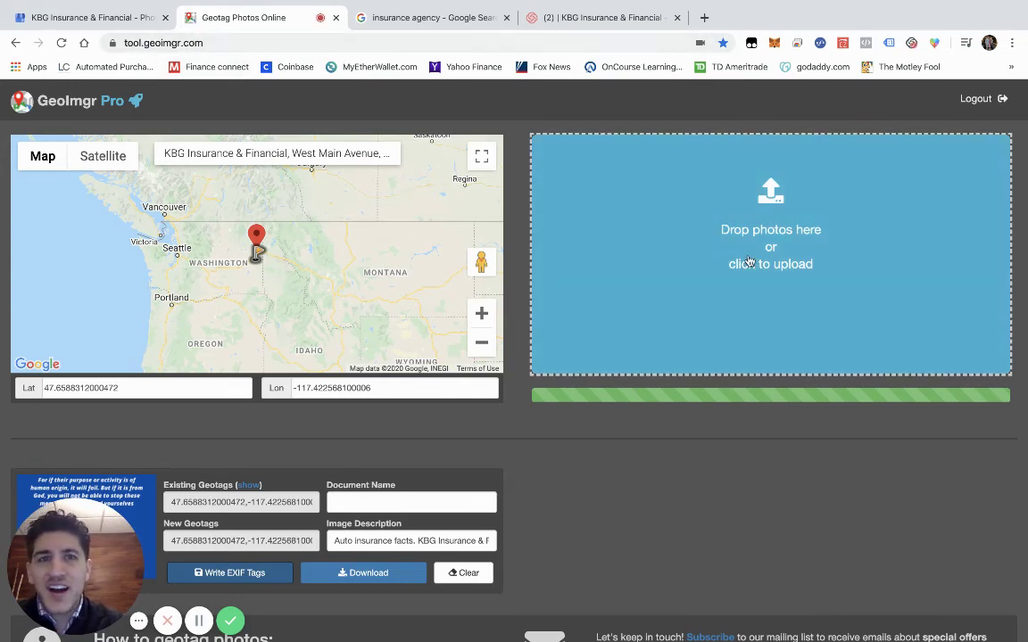
pyautogui.click(709, 262)
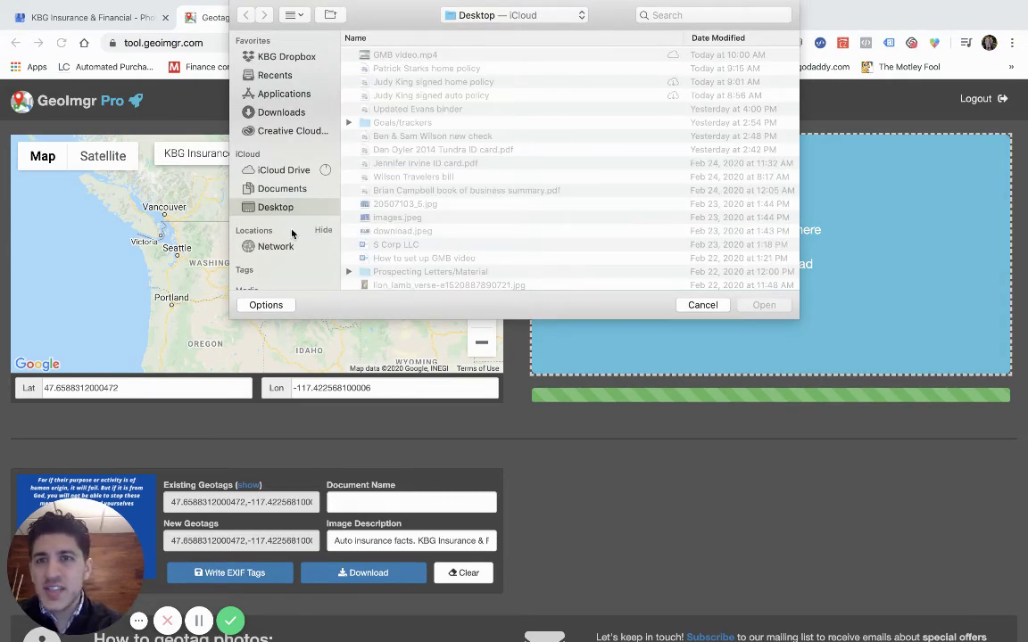
pyautogui.scroll(-3, 291, 229)
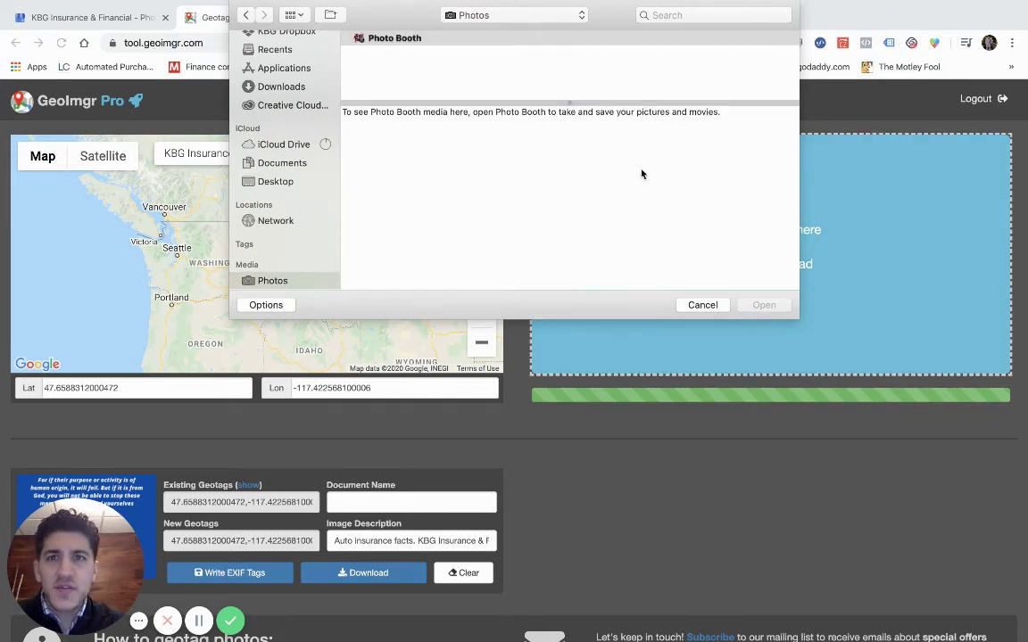
pyautogui.click(606, 239)
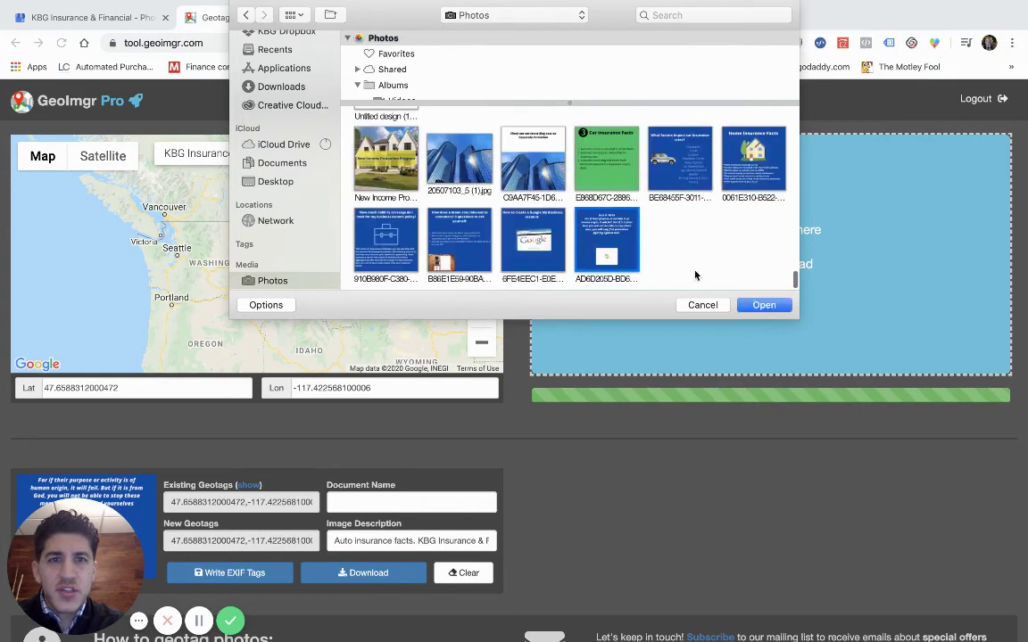
pyautogui.click(765, 308)
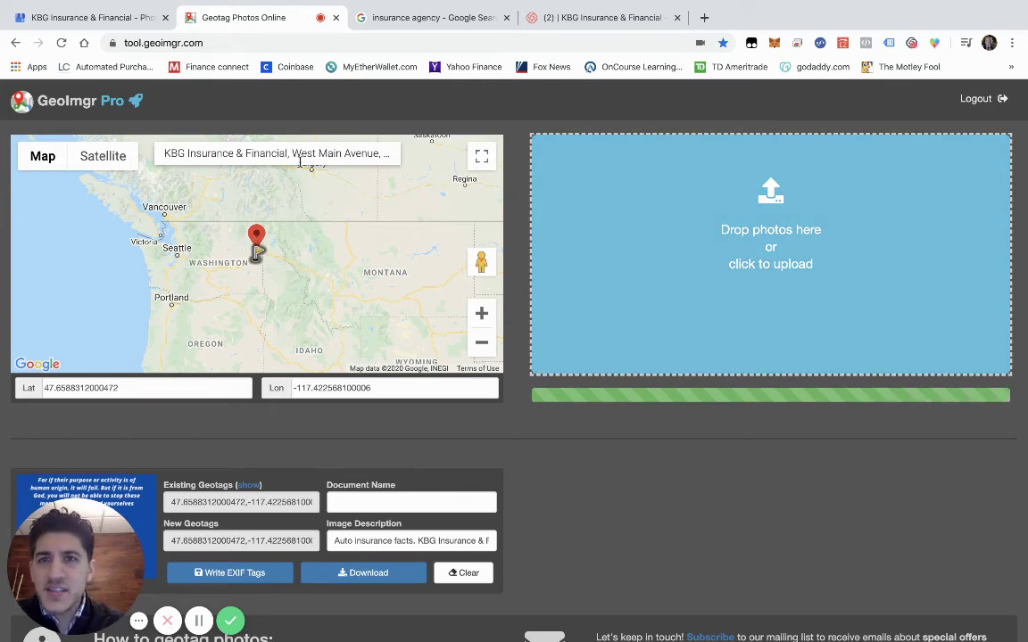
# - Set the uploaded image's description to "Home insurance. KBG Insurance & Financial. Insurance Agency in Spokane, WA" and write its EXIF tags
pyautogui.scroll(-5, 352, 278)
pyautogui.scroll(3, 348, 301)
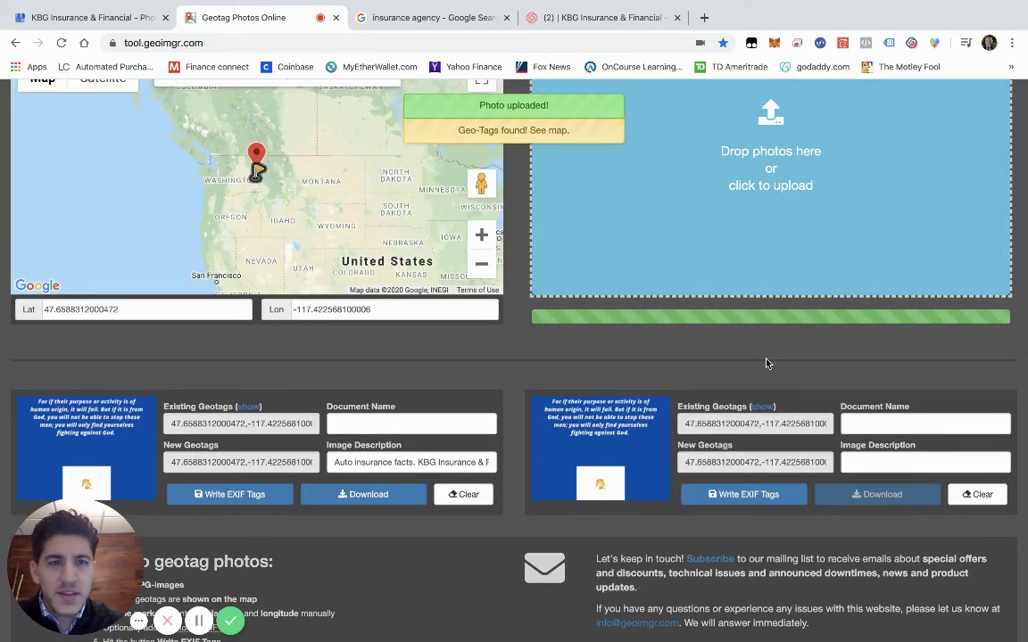
pyautogui.click(870, 459)
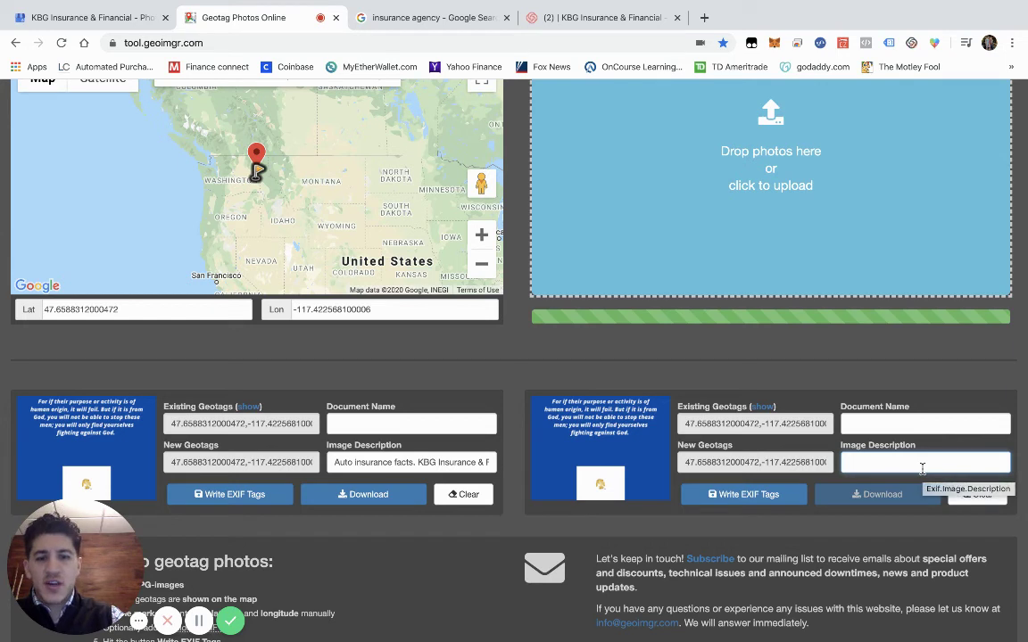
pyautogui.write('Home insurance. KBG Insurance &')
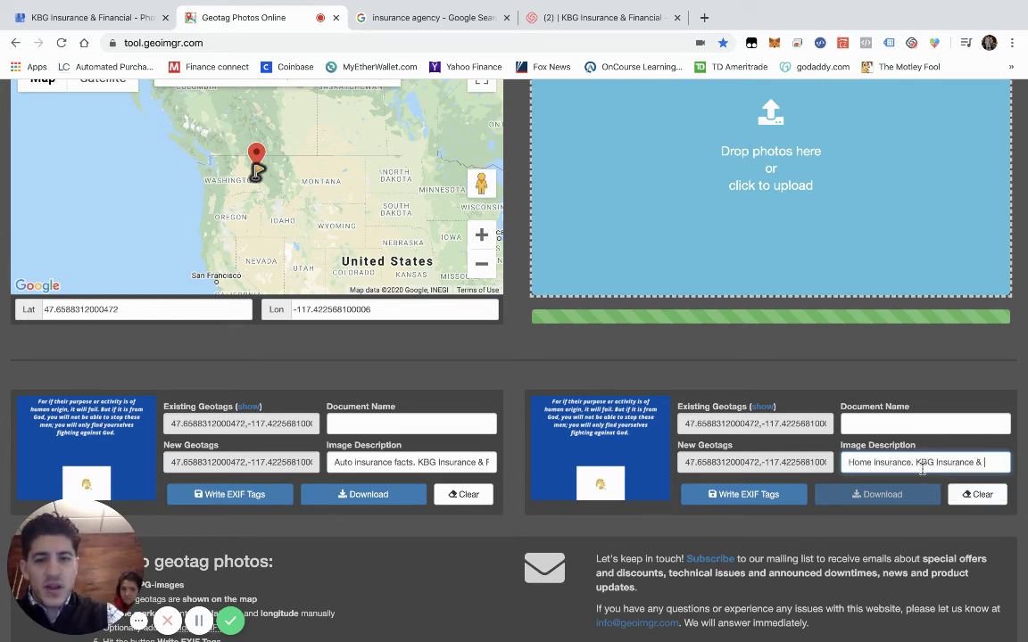
pyautogui.write('anc')
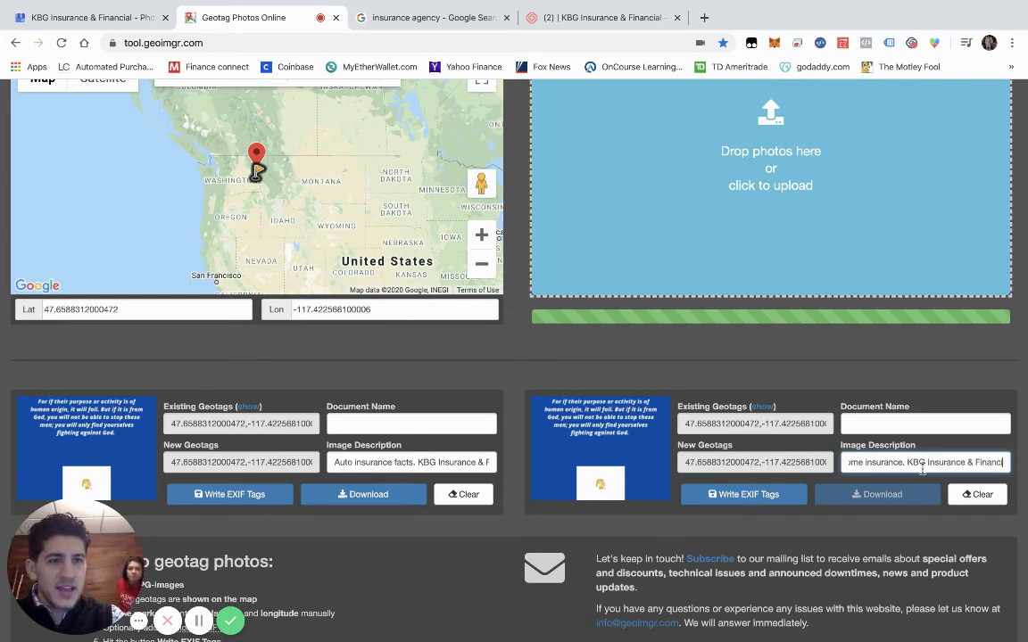
pyautogui.write('ial. Insurance Ag')
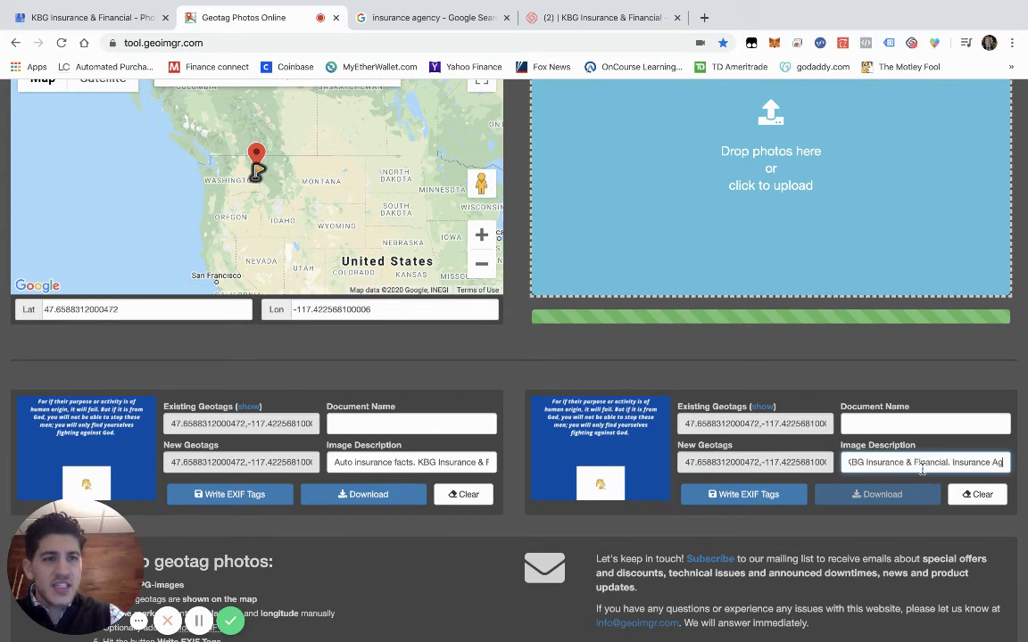
pyautogui.write('ency in Spokane, WA')
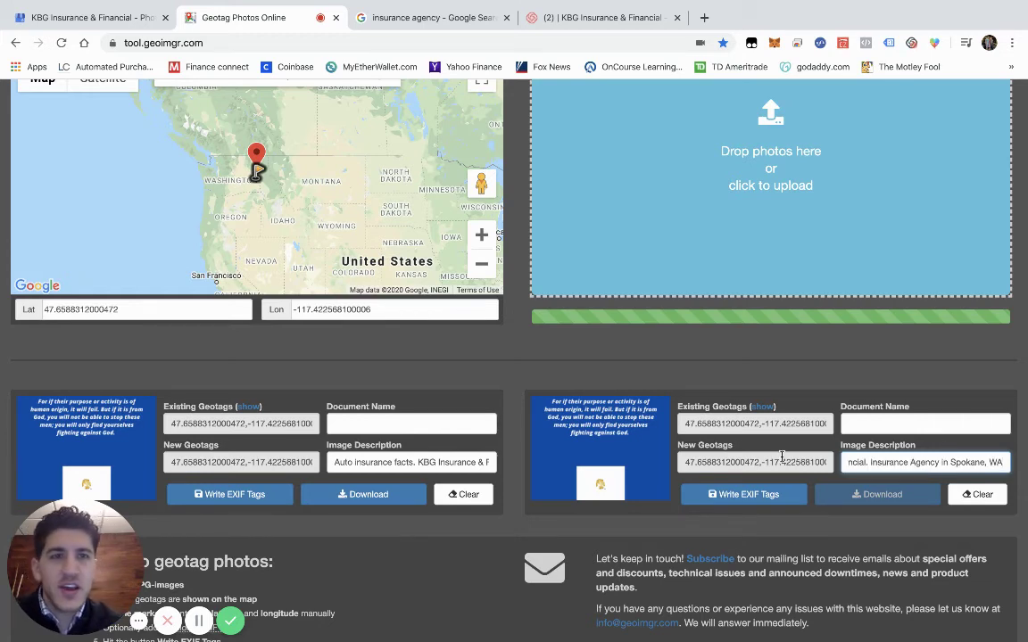
pyautogui.scroll(1, 782, 456)
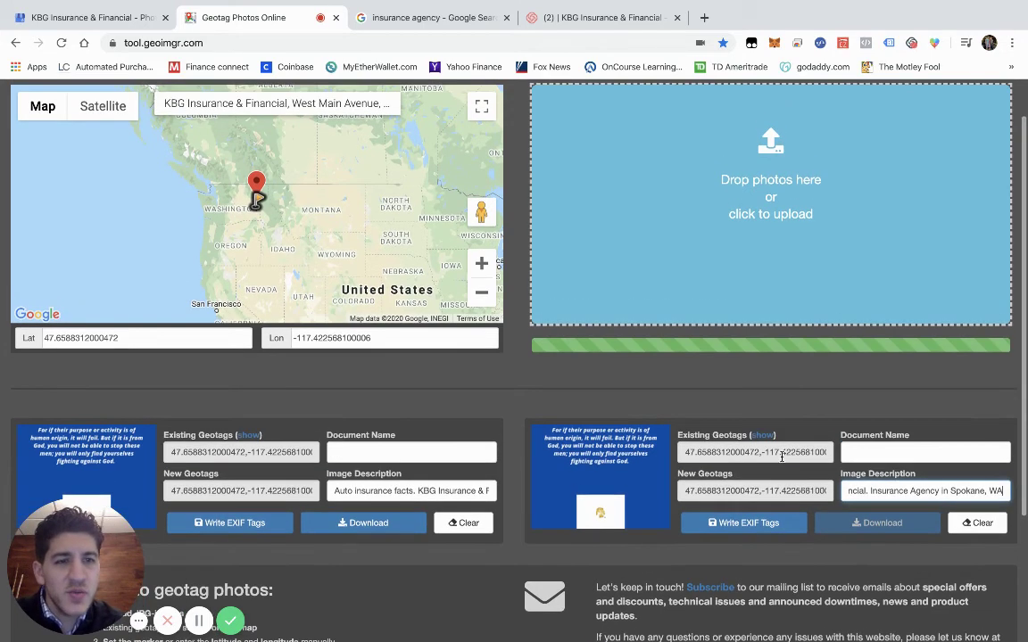
pyautogui.click(748, 524)
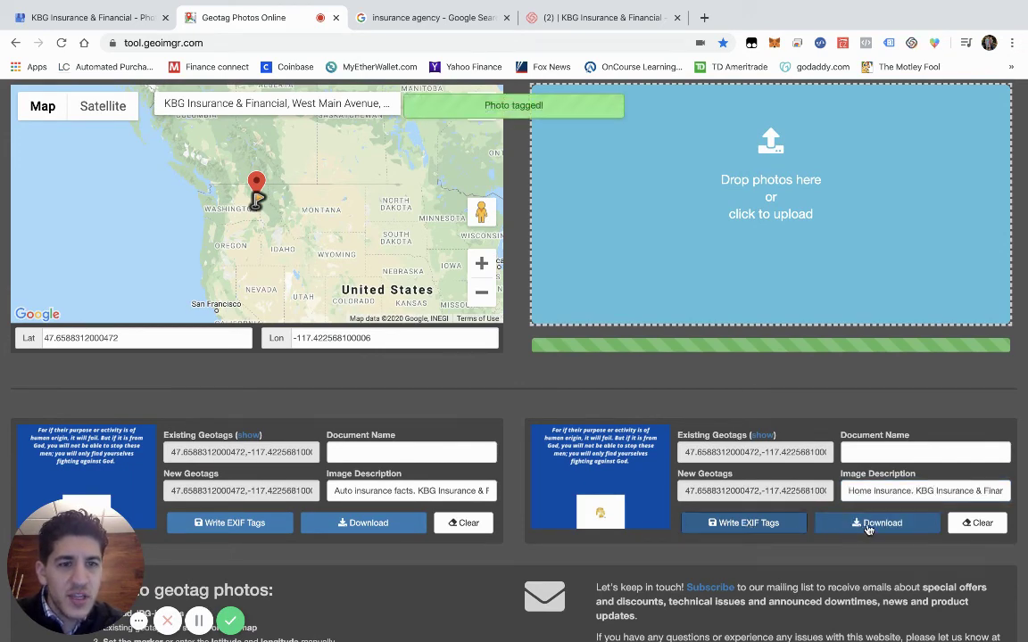
# - Return to the Google My Business photos and take the browser window out of full screen
pyautogui.click(120, 18)
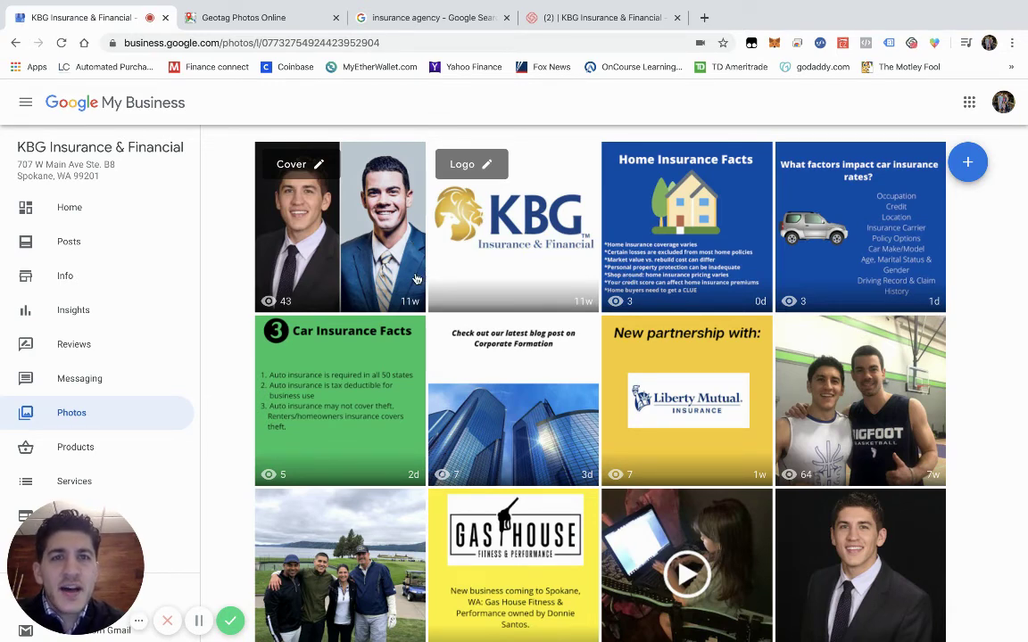
pyautogui.moveTo(62, 3)
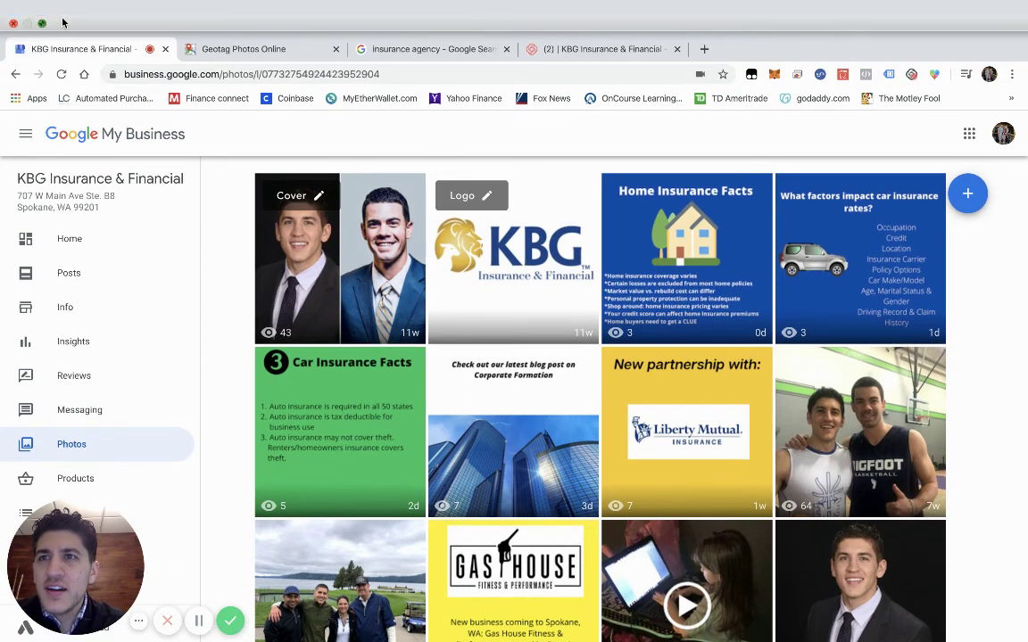
pyautogui.click(41, 23)
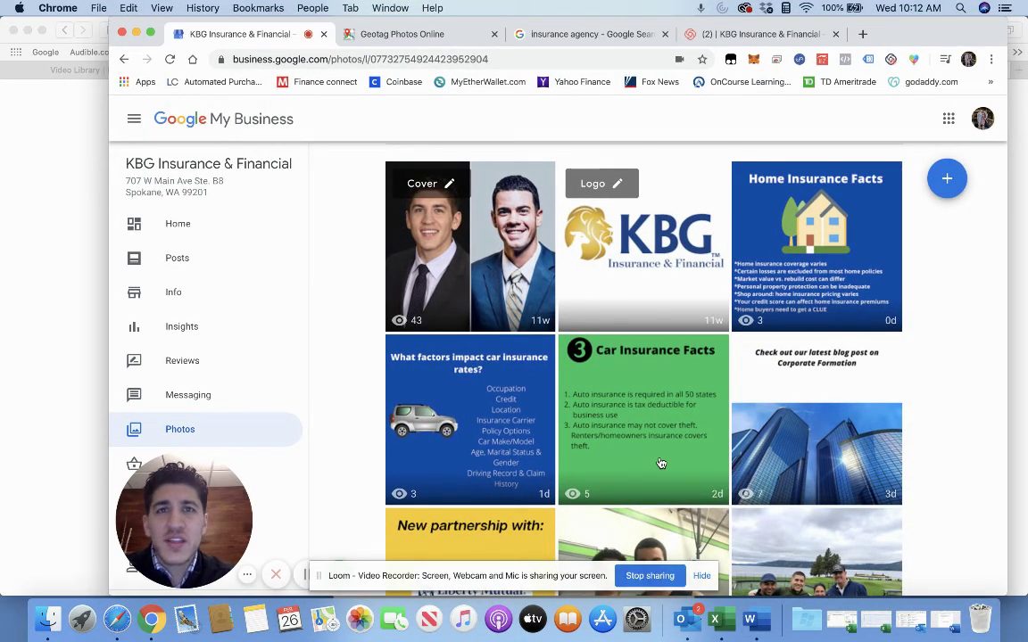
# - Switch to the "insurance agency" Google results and look over the ads and the local map listings
pyautogui.click(517, 32)
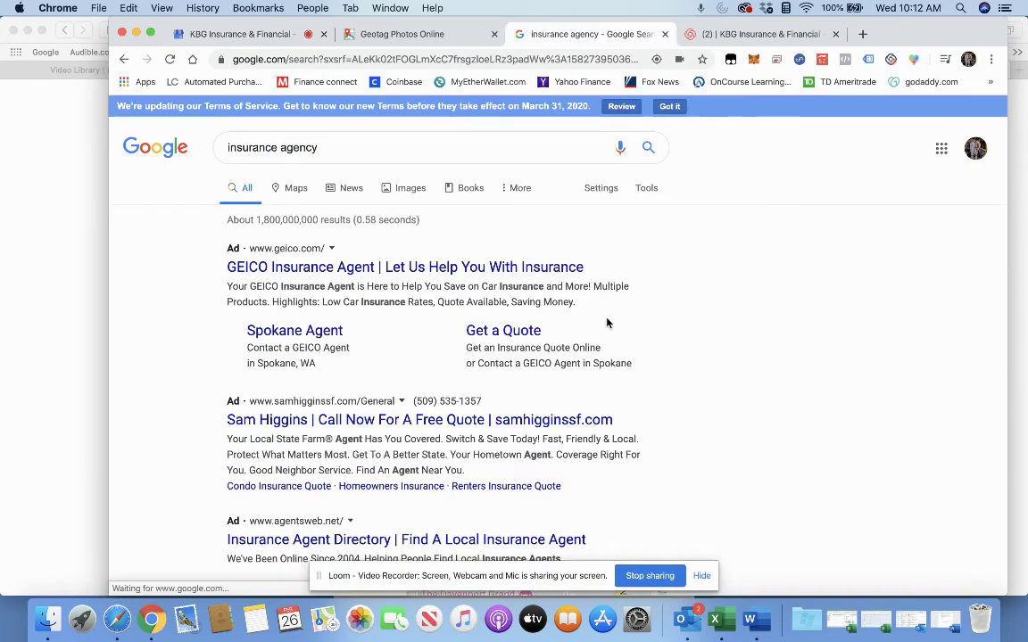
pyautogui.scroll(-5, 589, 301)
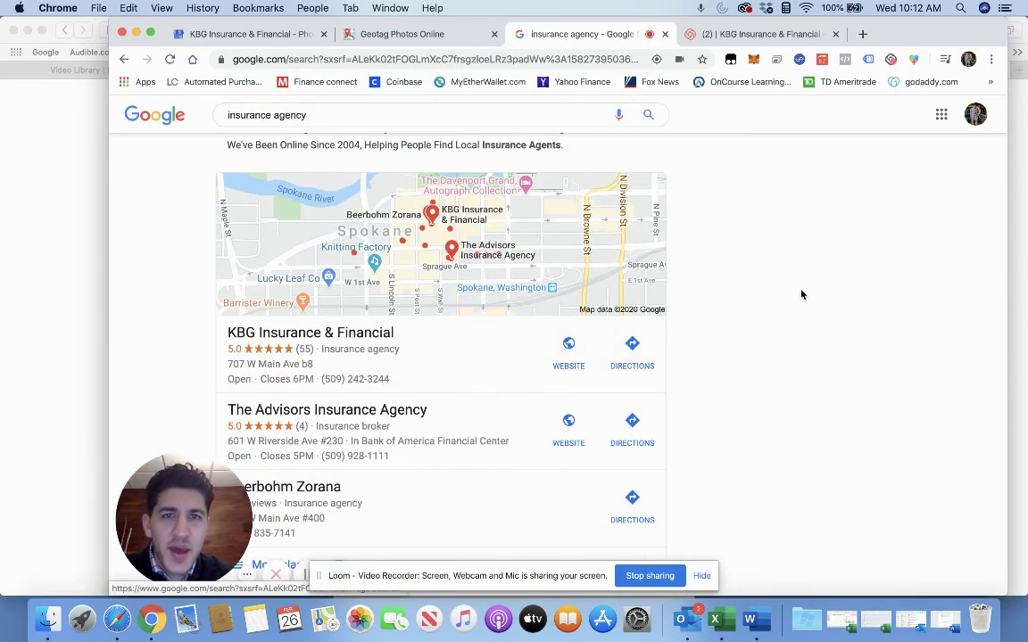
pyautogui.scroll(2, 801, 294)
pyautogui.scroll(4, 801, 294)
pyautogui.scroll(-2, 801, 295)
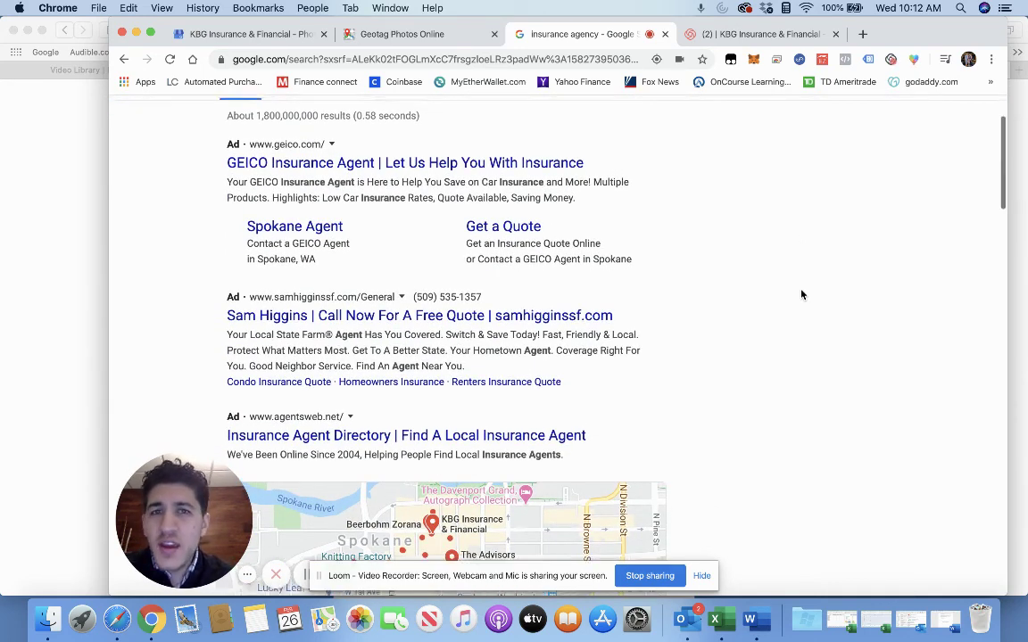
pyautogui.scroll(-4, 801, 294)
pyautogui.scroll(-4, 801, 295)
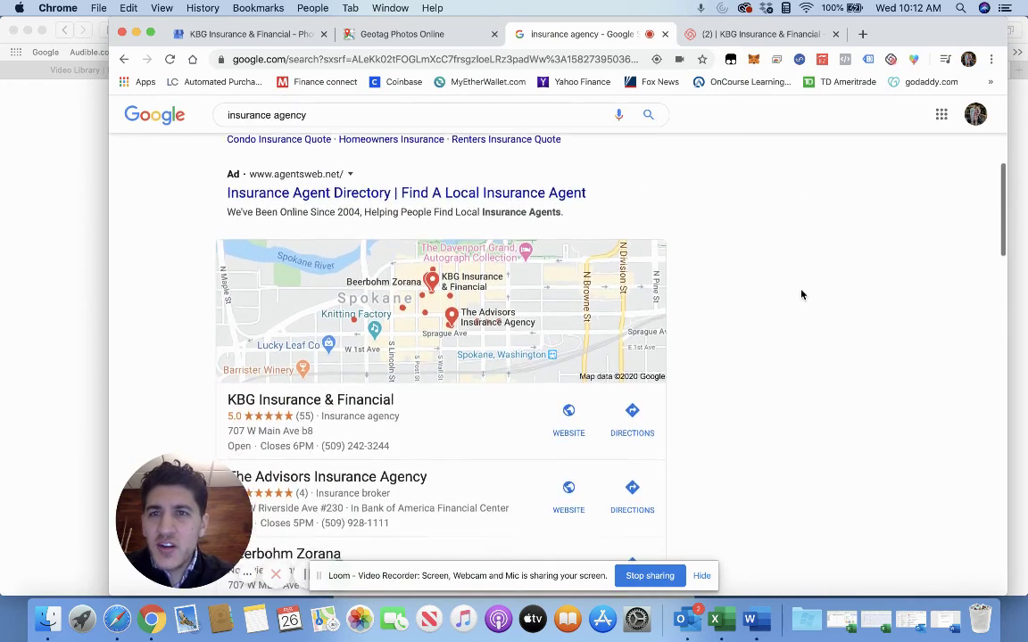
# - Compare the paid ads at the start of the results with the local map listings down to More places
pyautogui.scroll(10, 801, 294)
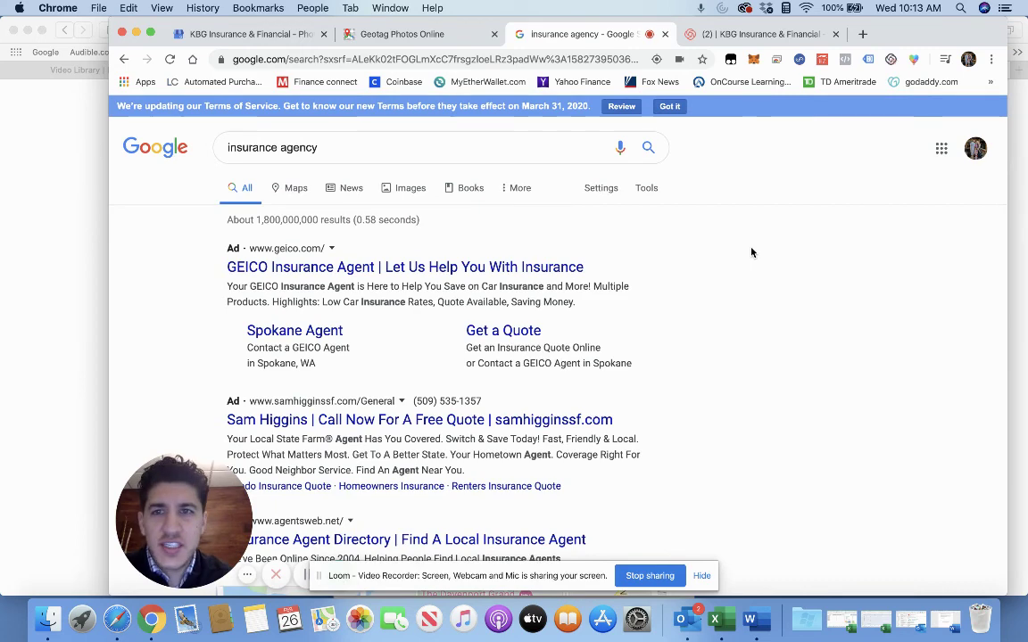
pyautogui.scroll(-2, 751, 252)
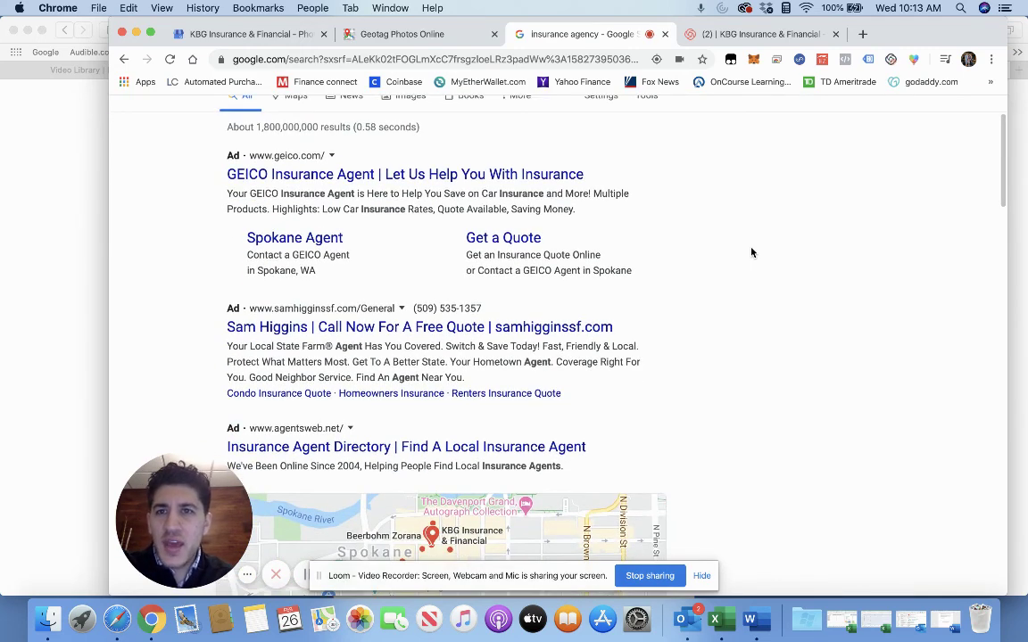
pyautogui.scroll(-1, 751, 252)
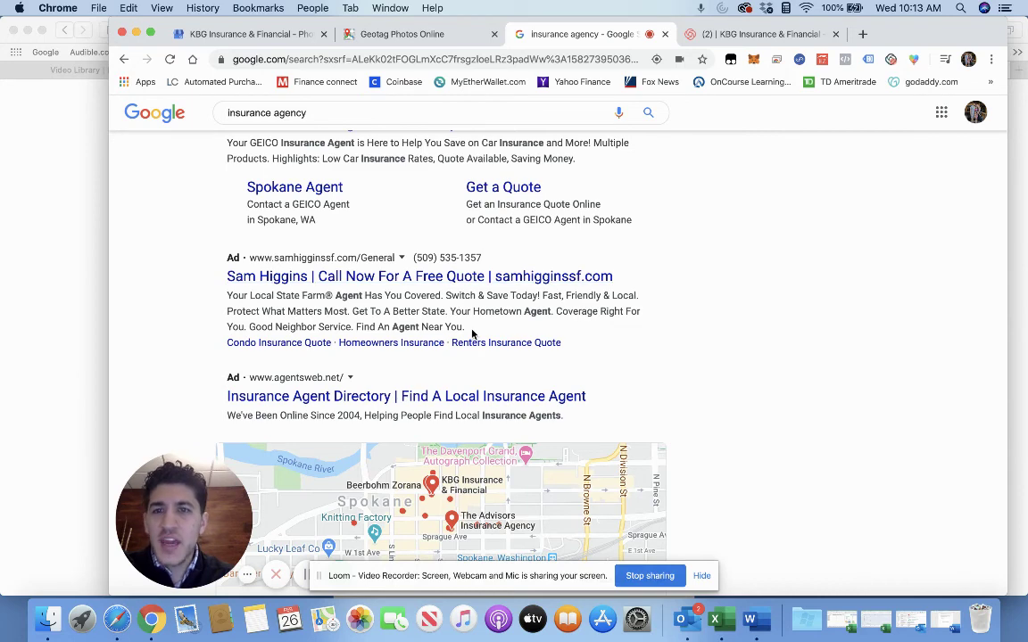
pyautogui.scroll(3, 482, 352)
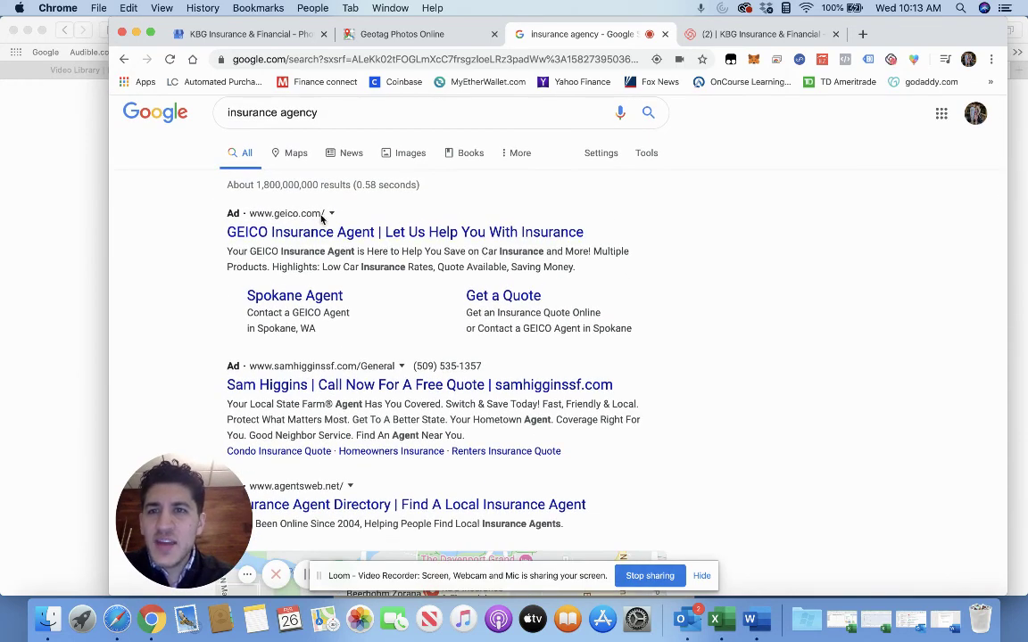
pyautogui.scroll(-1, 348, 272)
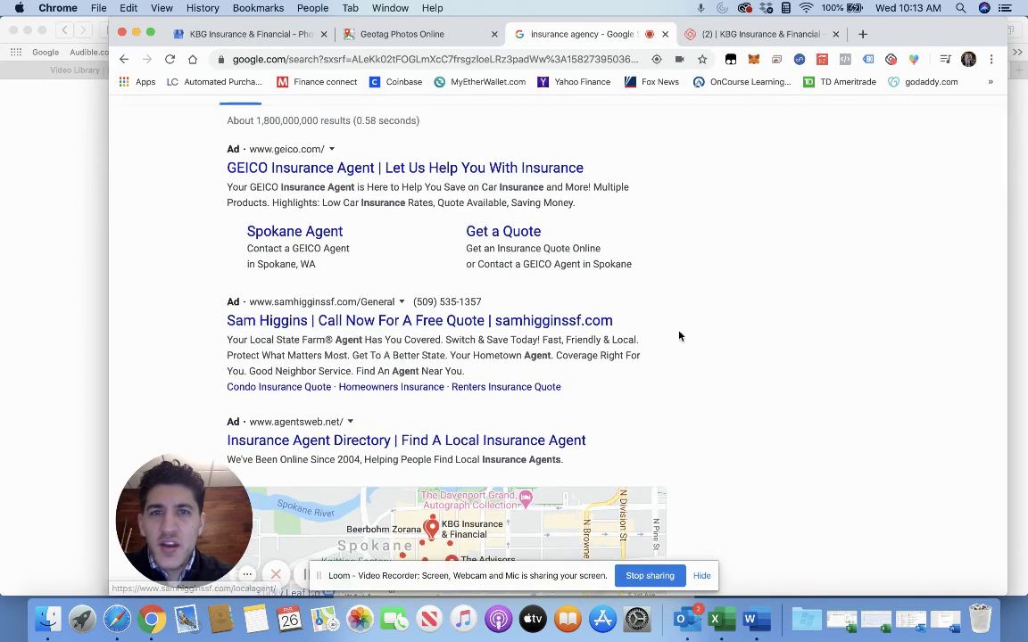
pyautogui.scroll(-1, 826, 342)
pyautogui.scroll(-2, 826, 342)
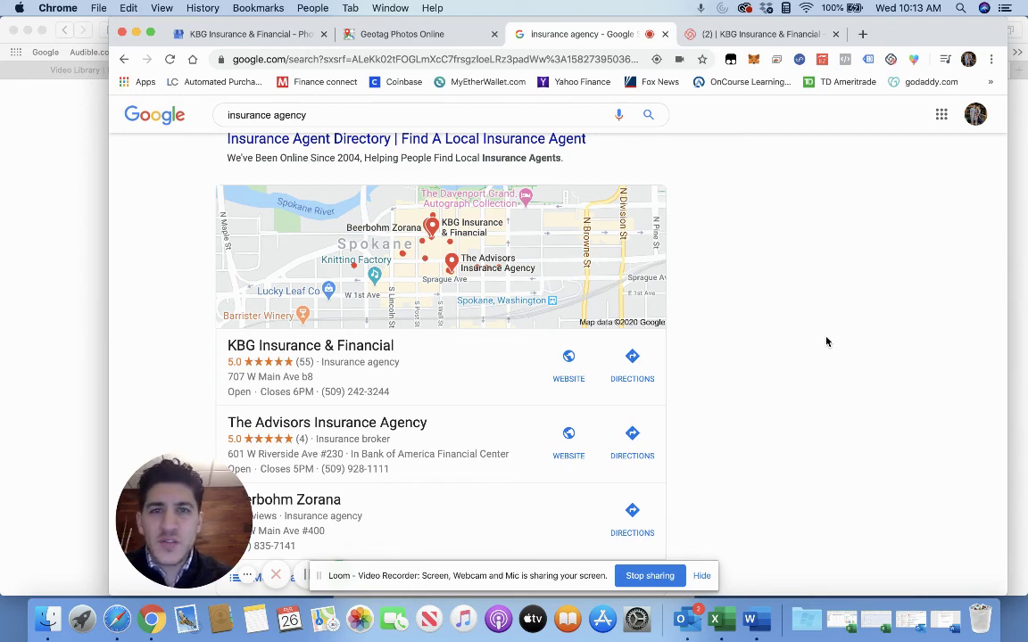
pyautogui.scroll(-2, 776, 386)
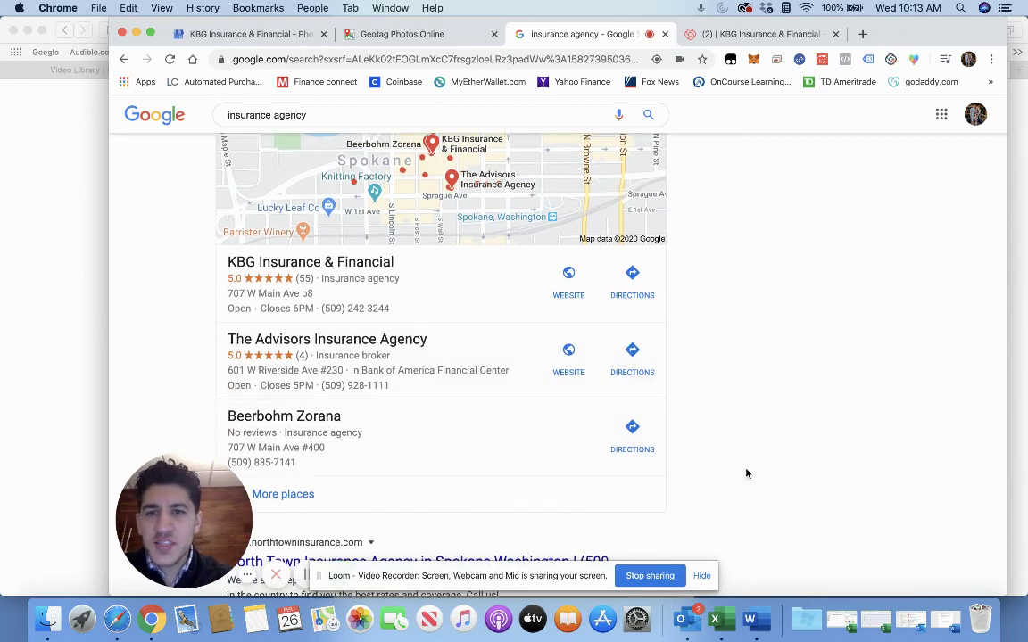
pyautogui.scroll(-1, 746, 474)
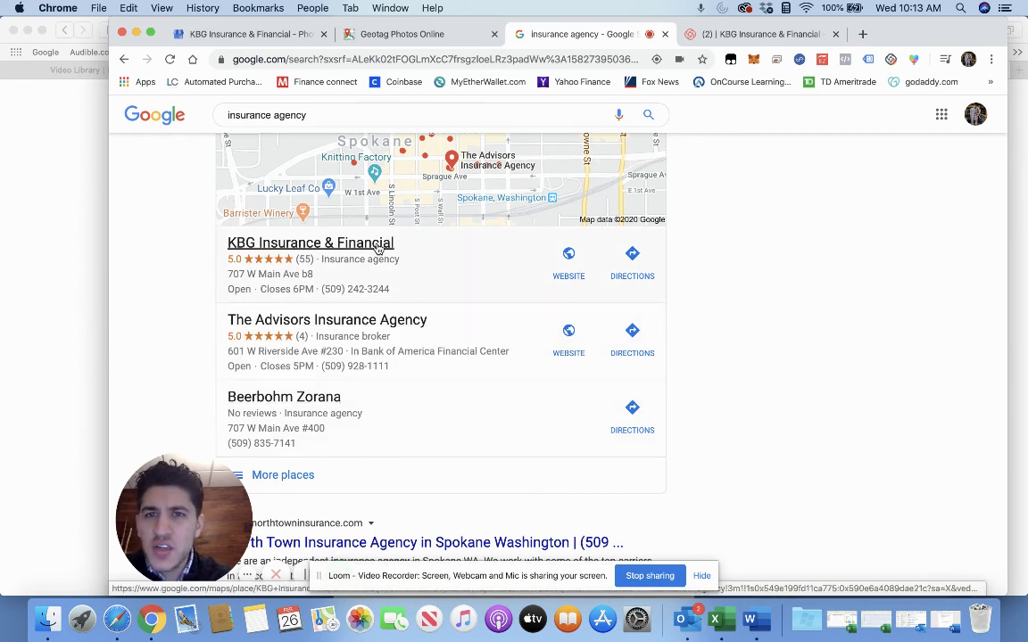
# - Open the KBG Insurance & Financial listing in Google Maps, examine its business details and reviews, and return to the Google My Business photos
pyautogui.click(419, 259)
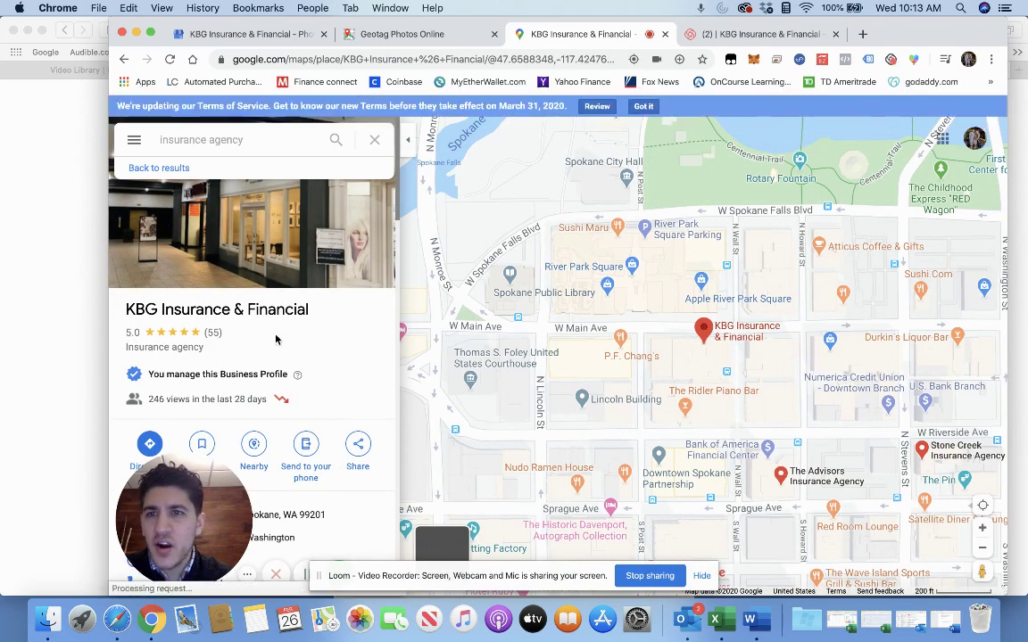
pyautogui.scroll(-5, 204, 349)
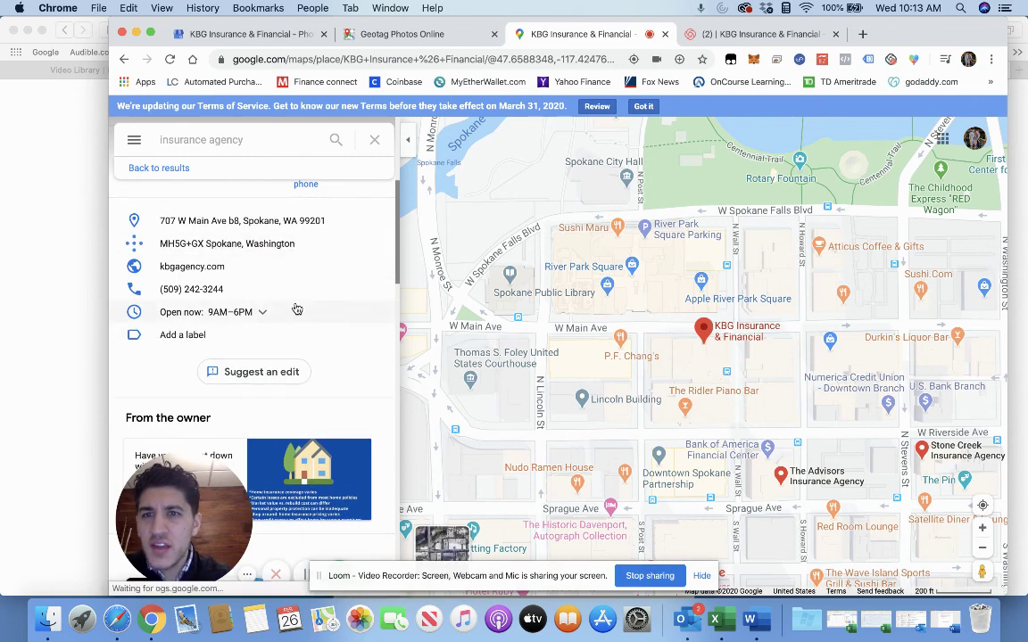
pyautogui.scroll(-5, 293, 305)
pyautogui.scroll(-5, 294, 330)
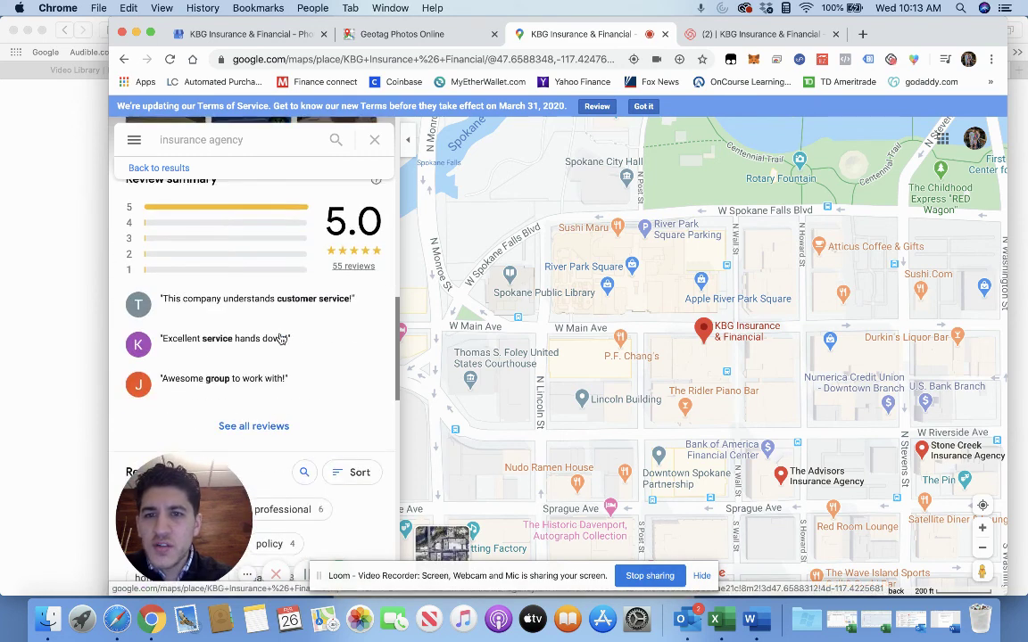
pyautogui.scroll(-1, 241, 325)
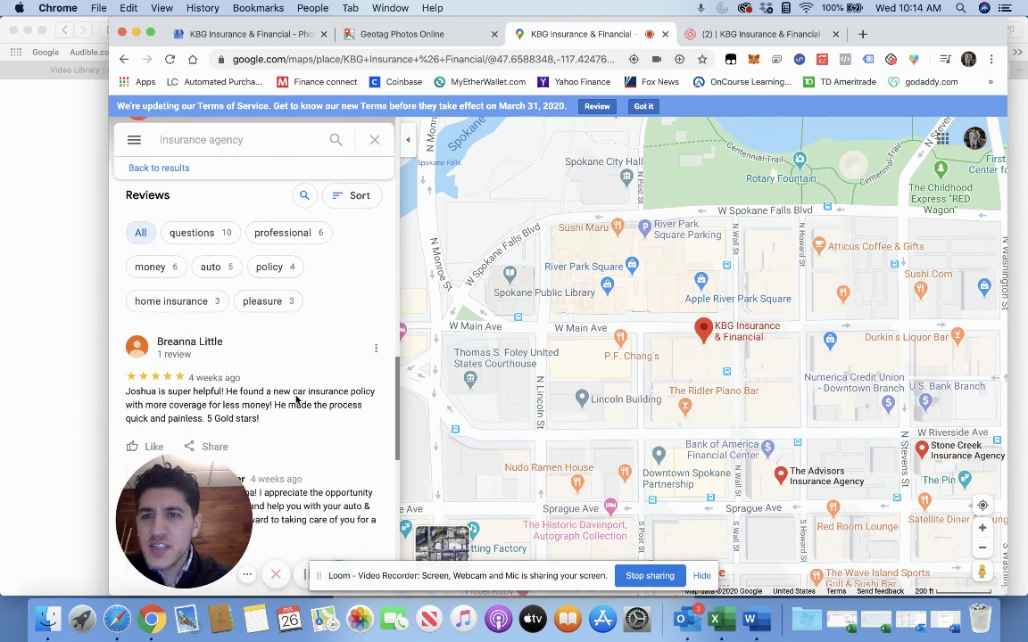
pyautogui.scroll(15, 297, 399)
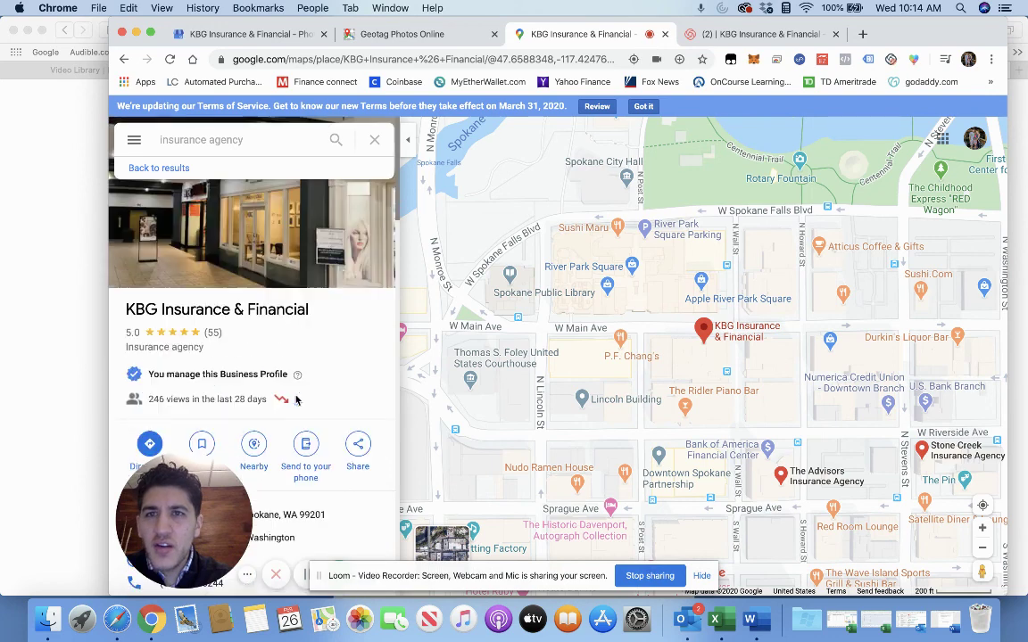
pyautogui.click(250, 34)
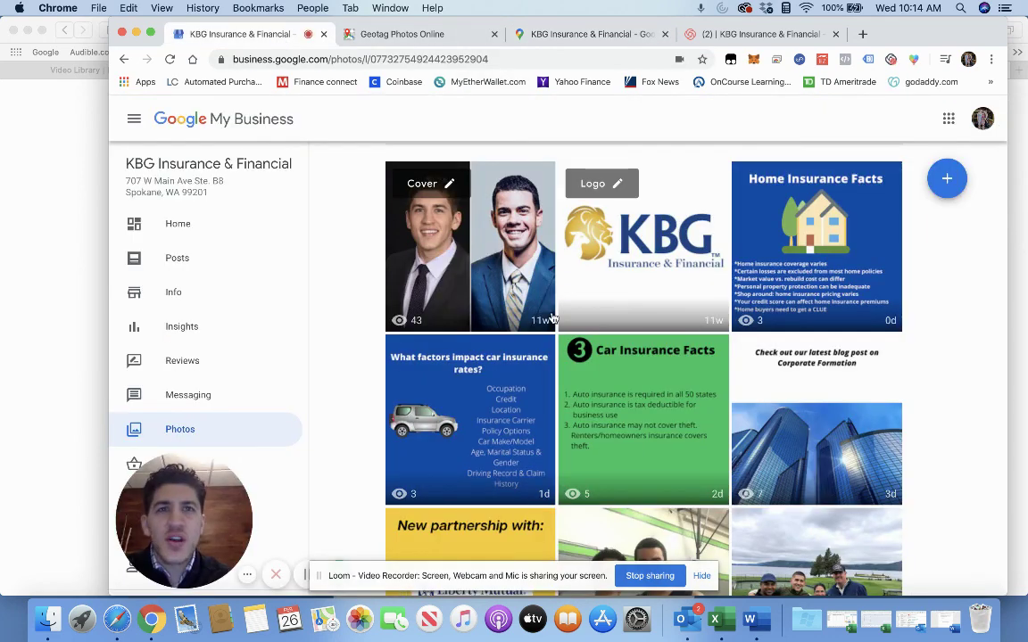